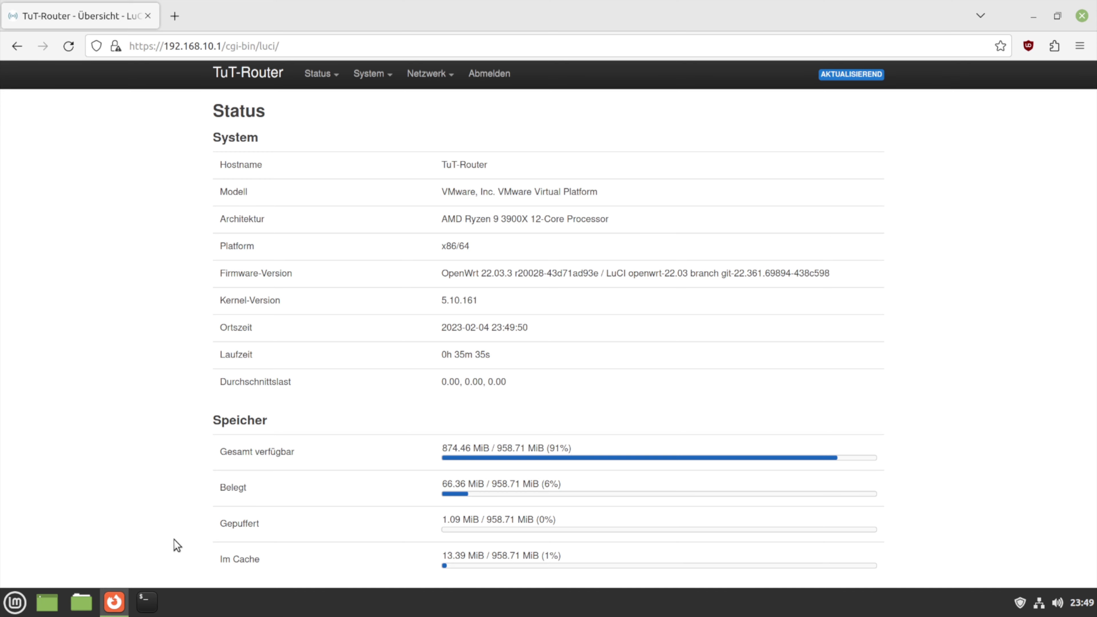
Go to Netzwerk > Netzwerkschnittstellen to list the GAST, LAN, WAN and WAN6 interfaces
mouse_move(437, 85)
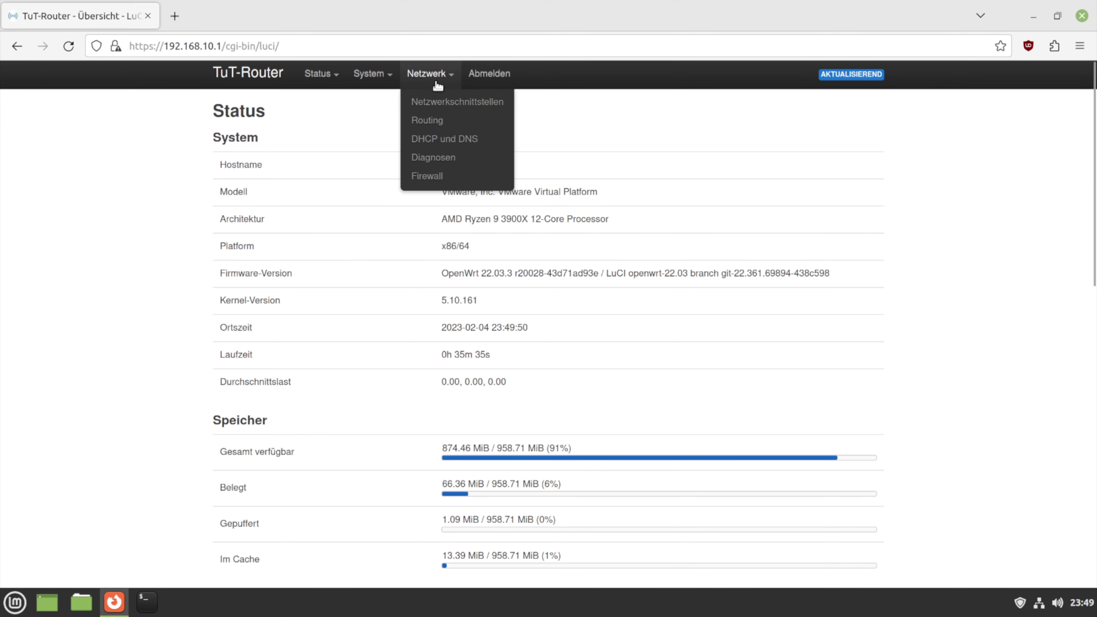
click(443, 109)
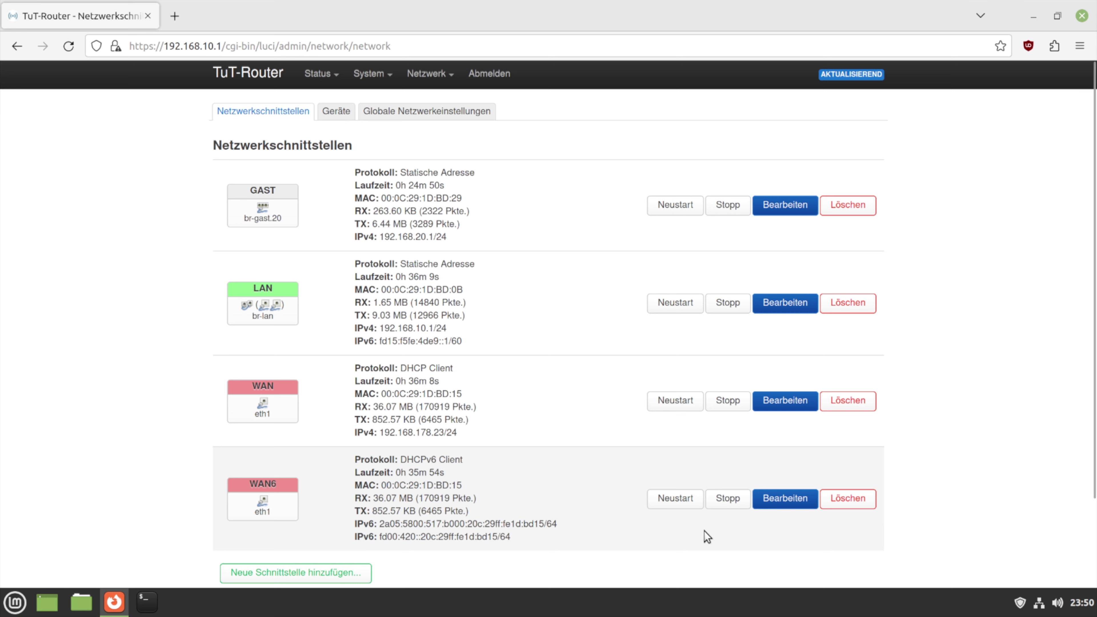
click(337, 112)
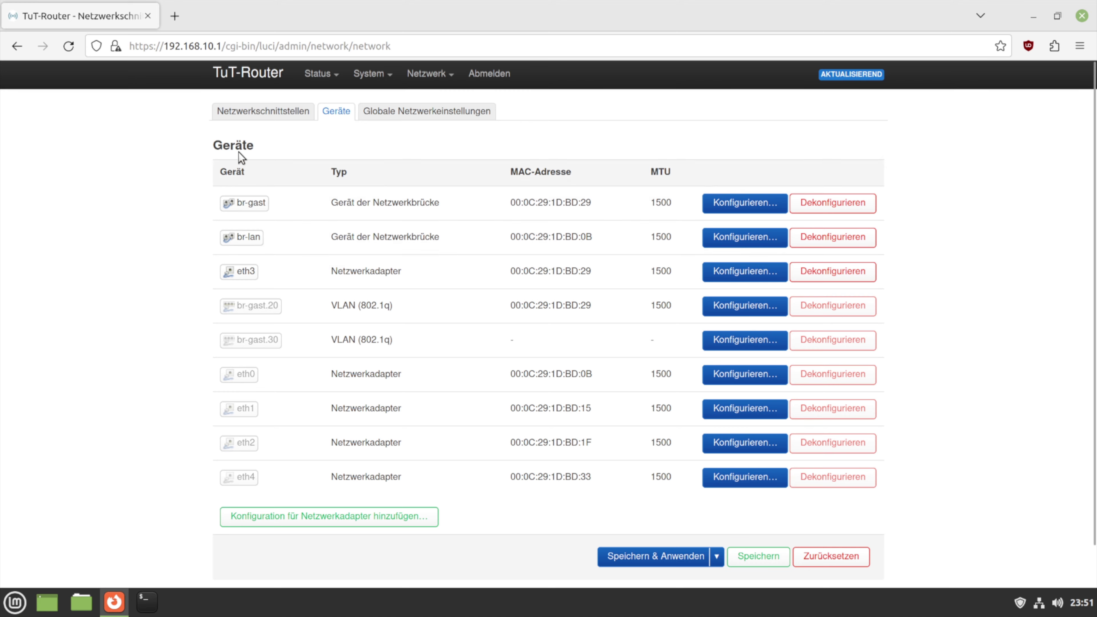
click(264, 113)
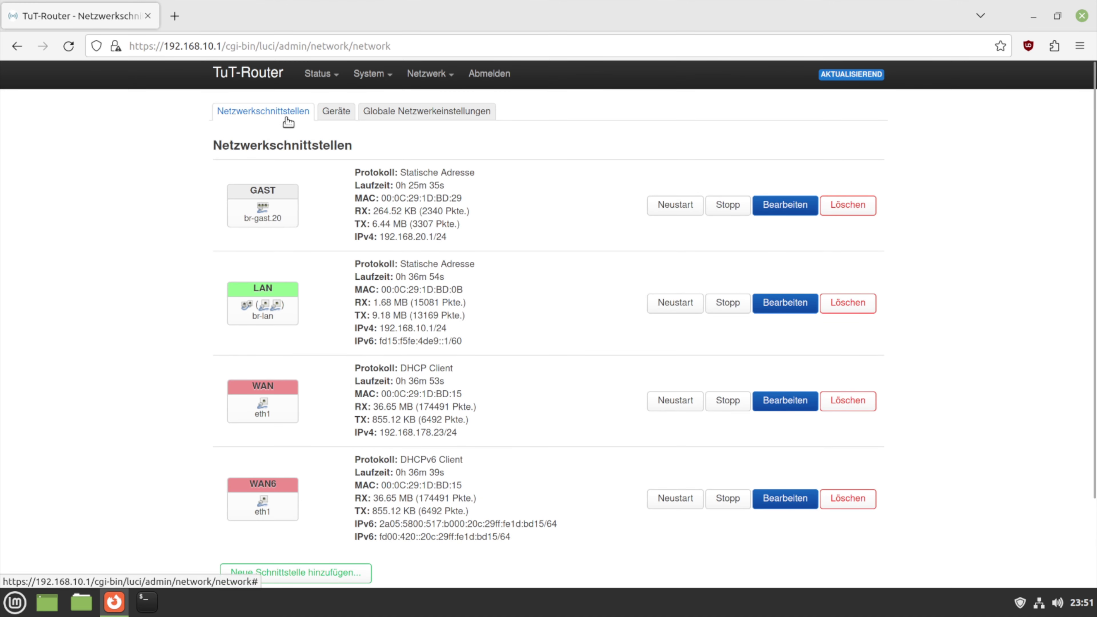
scroll(214, 203, down, 3)
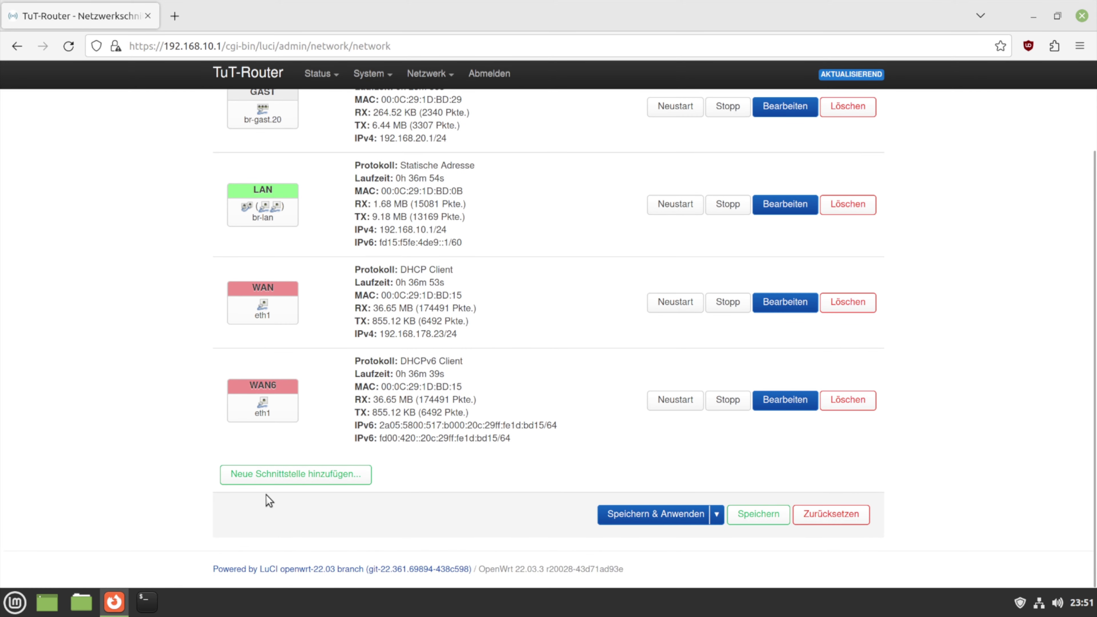
Add a new interface named WAN2 with protocol PPPoE on device eth4
click(305, 484)
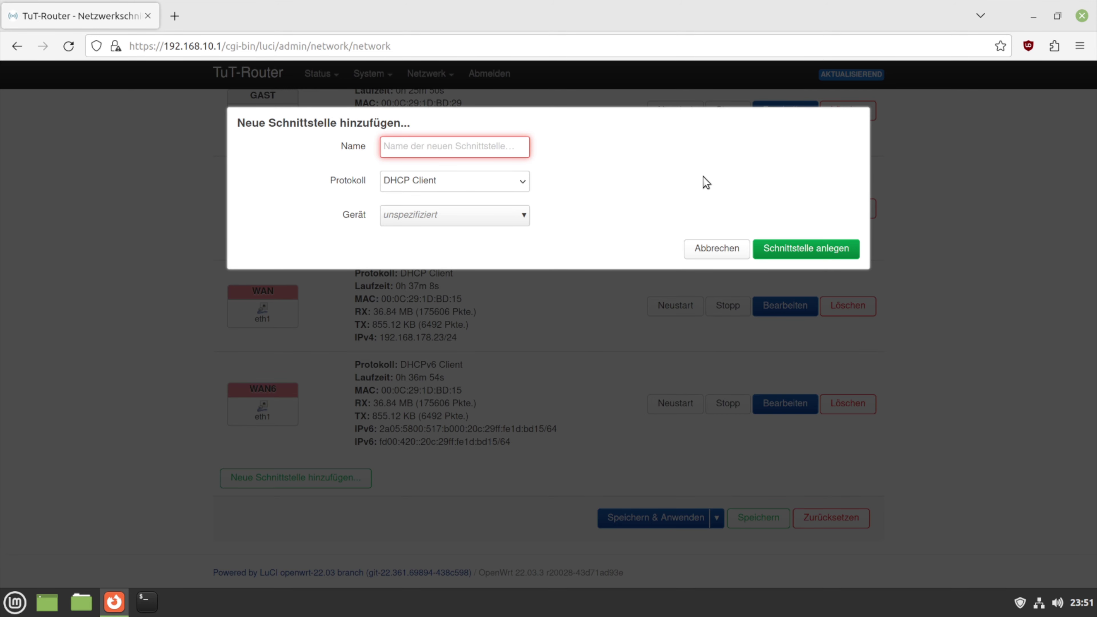
text(WAN)
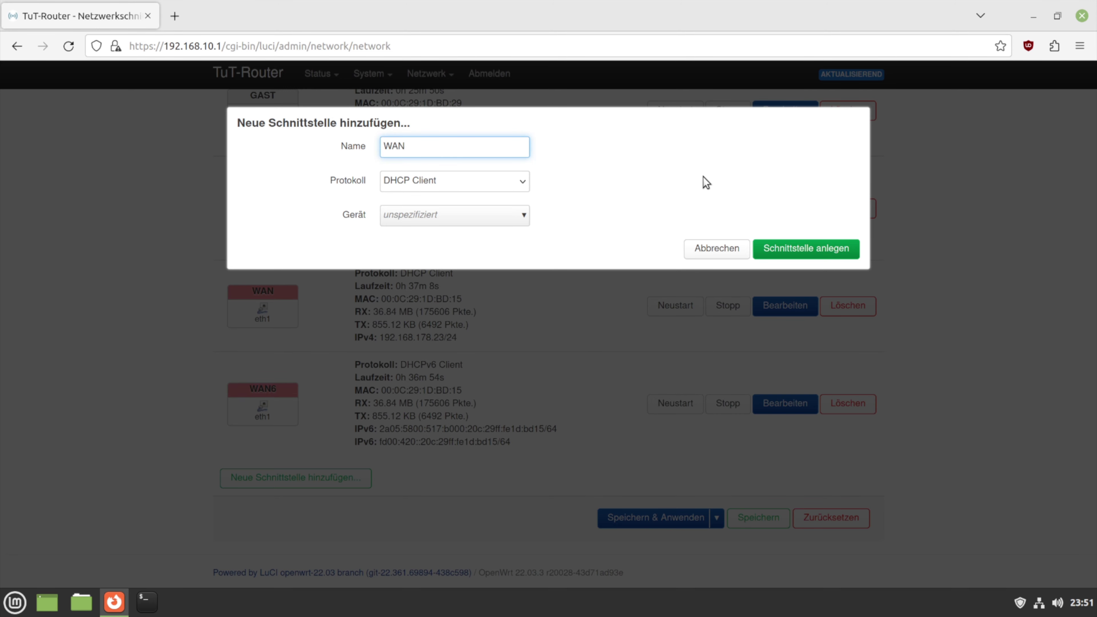
text(2)
click(521, 187)
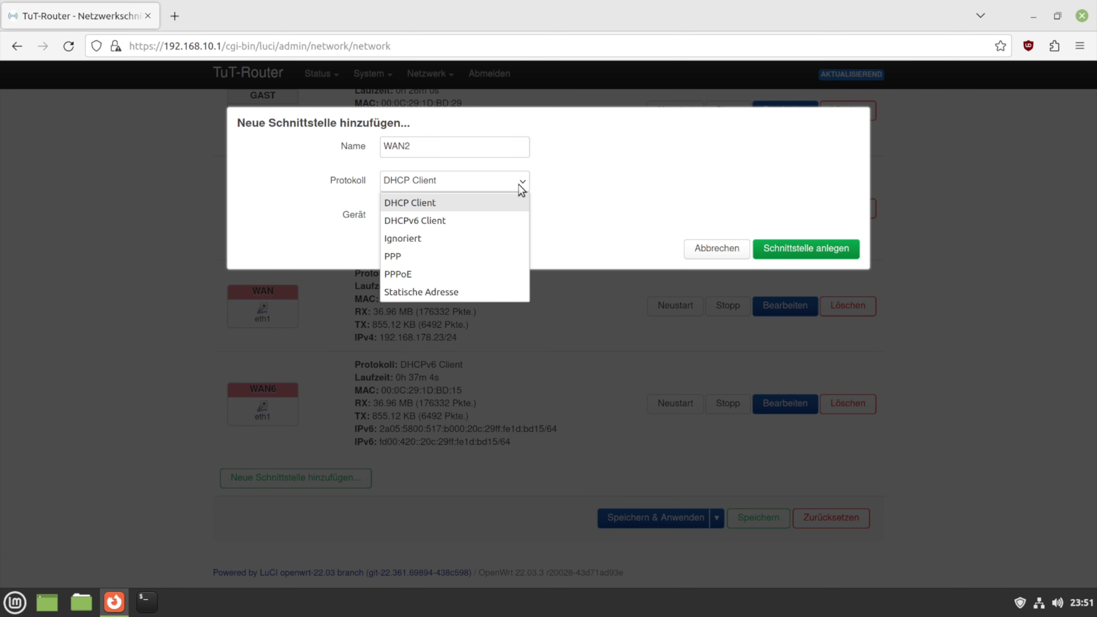
click(475, 276)
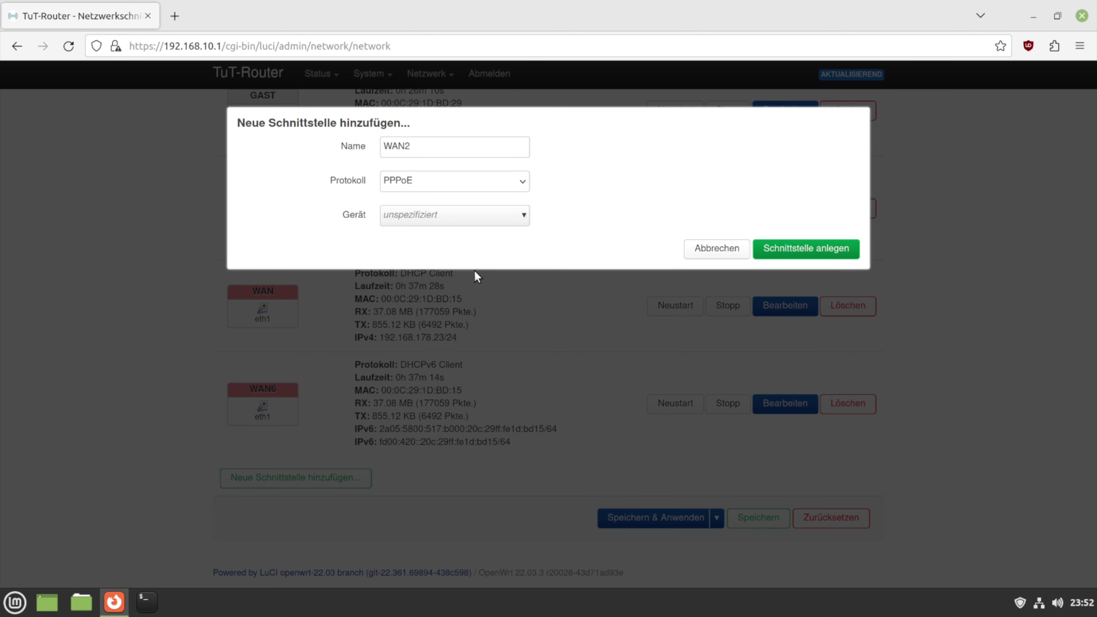
click(520, 222)
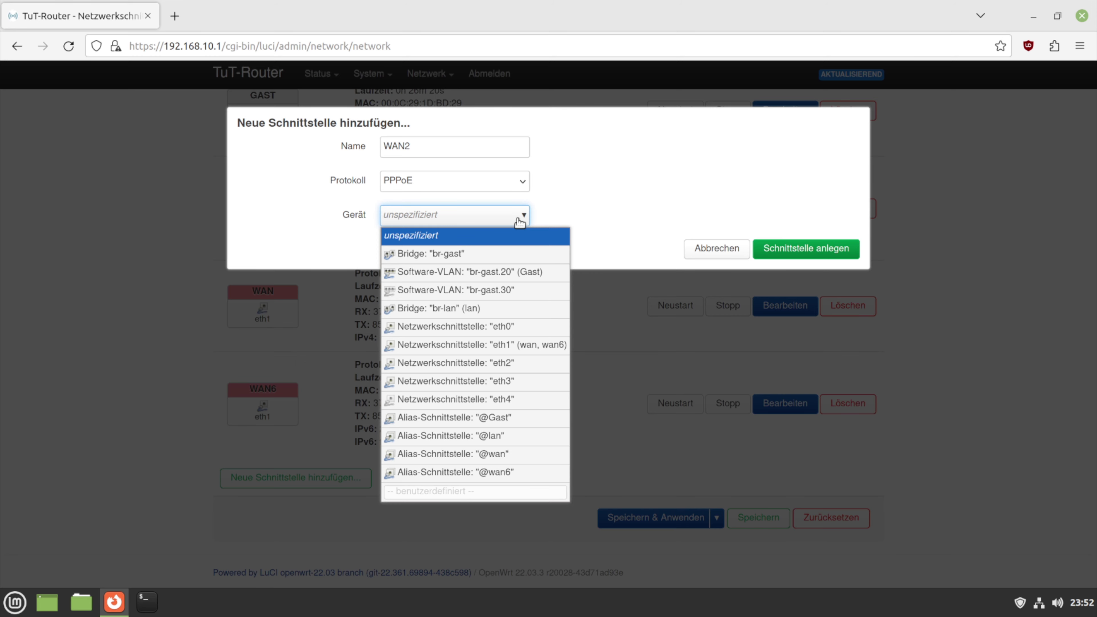
click(516, 402)
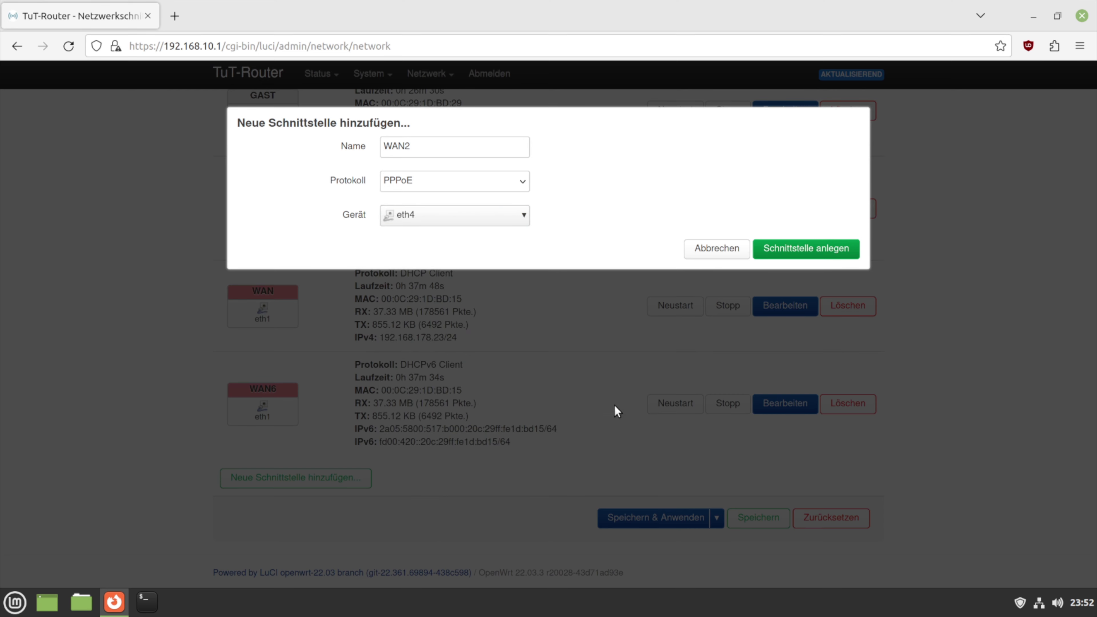
click(782, 260)
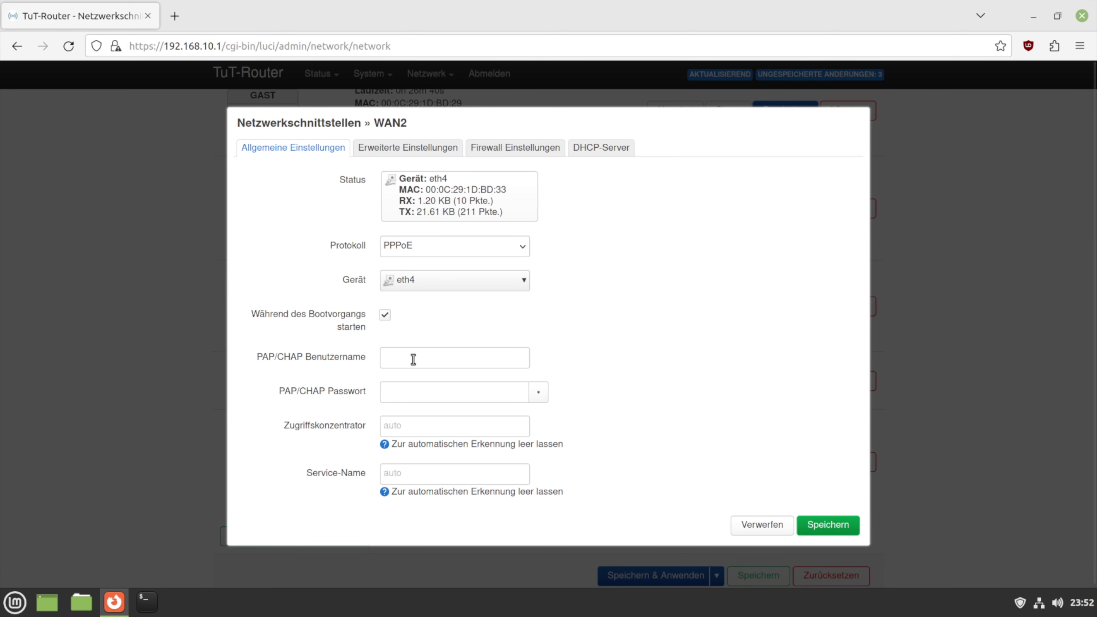
Enter the PAP/CHAP username and password for WAN2's PPPoE login
click(419, 351)
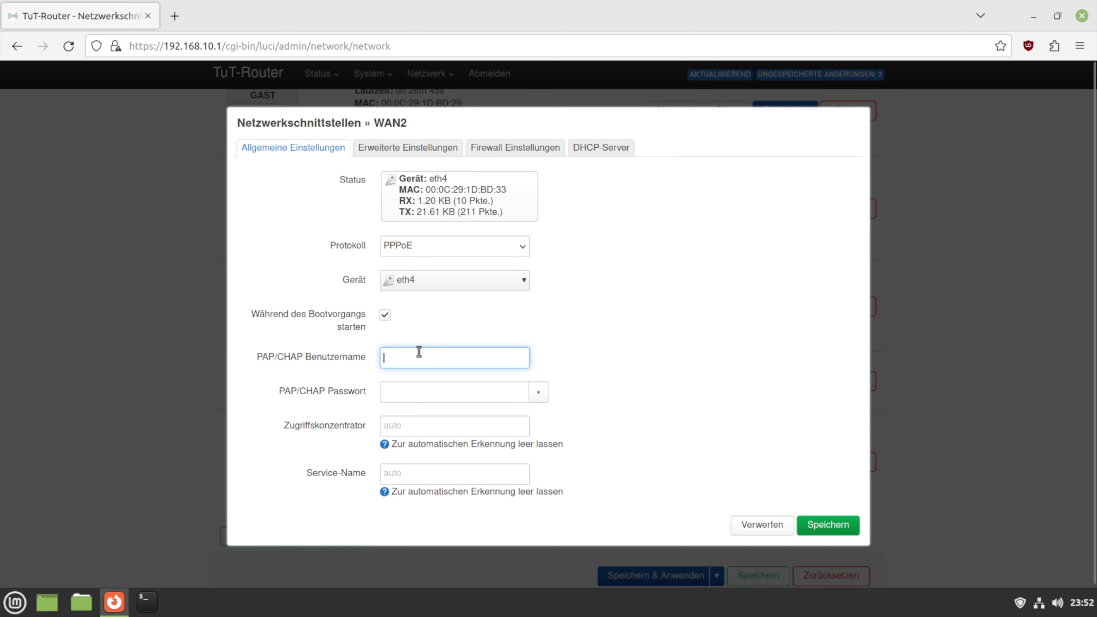
text(123456)
click(418, 400)
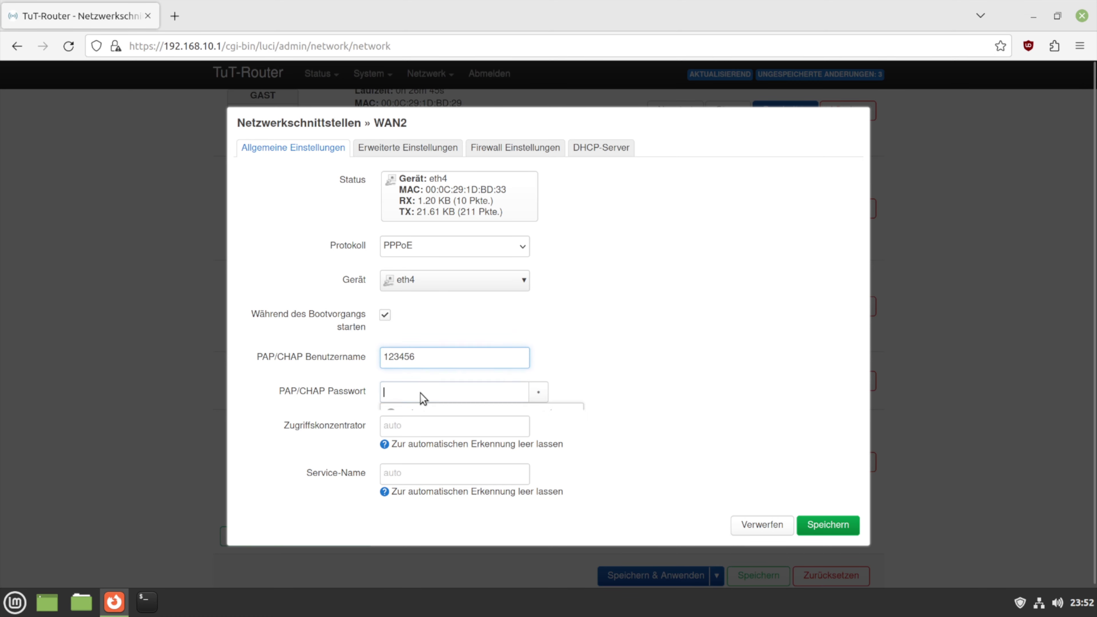
text(123456)
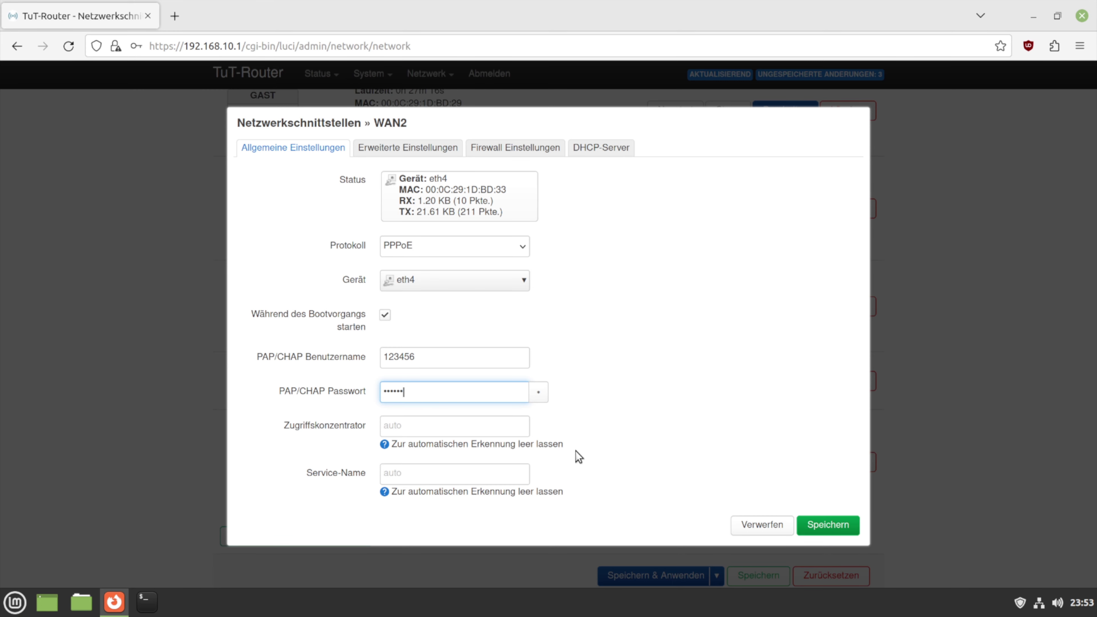
Review WAN2's advanced settings: default gateway, peer DNS and IPv6 prefix delegation enabled
click(432, 150)
scroll(550, 280, down, 5)
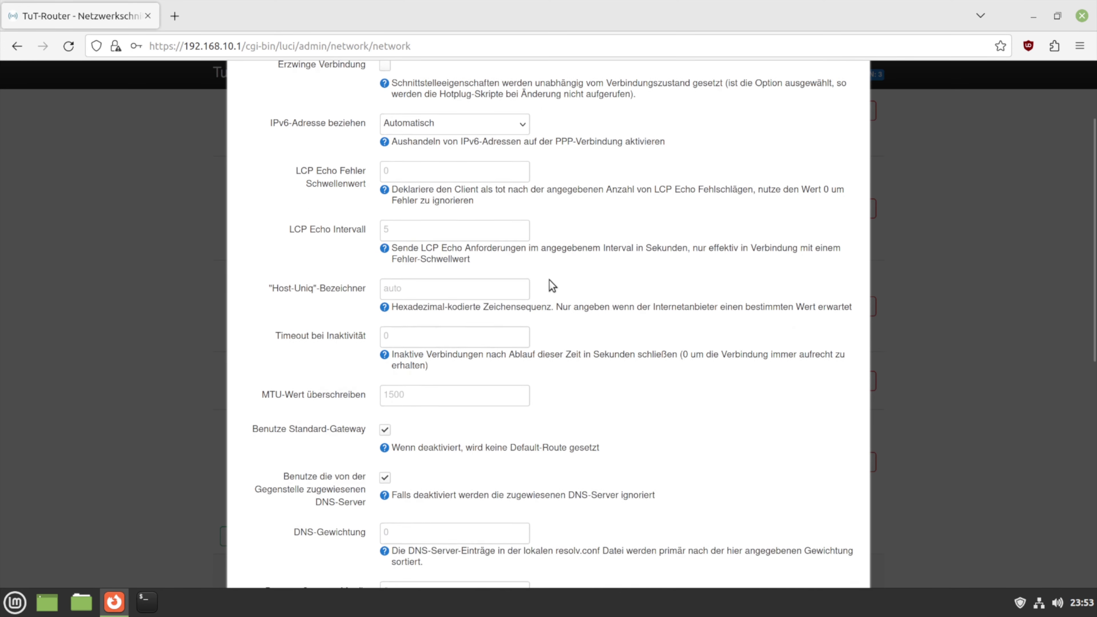
scroll(552, 285, down, 4)
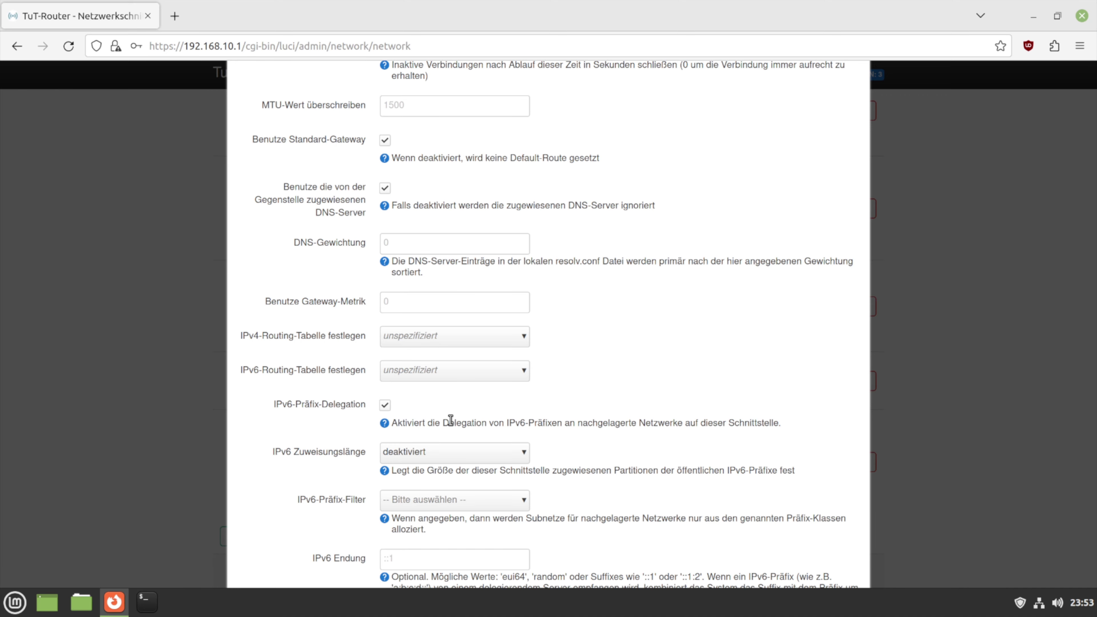
scroll(451, 420, up, 10)
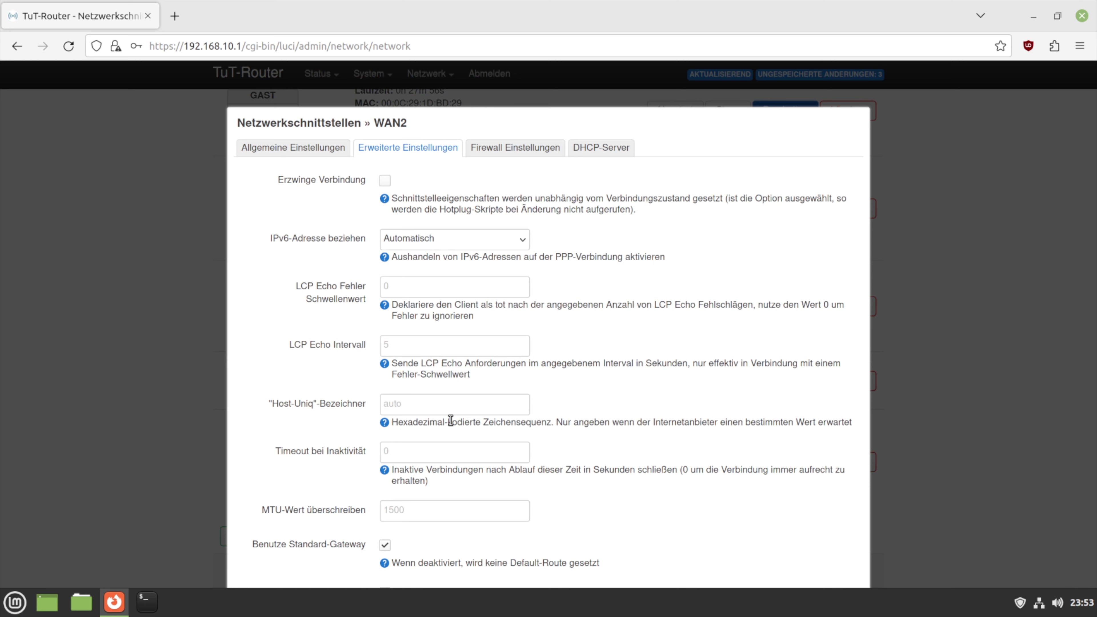
Put WAN2 in the wan firewall zone and check its DHCP-Server tab shows none configured
click(527, 157)
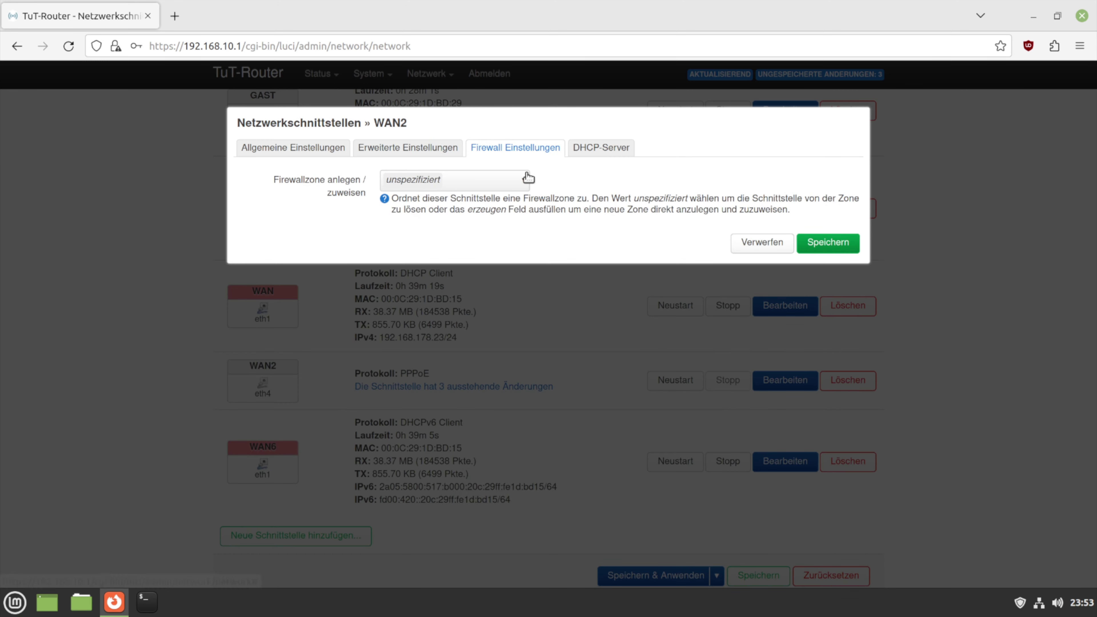
click(520, 184)
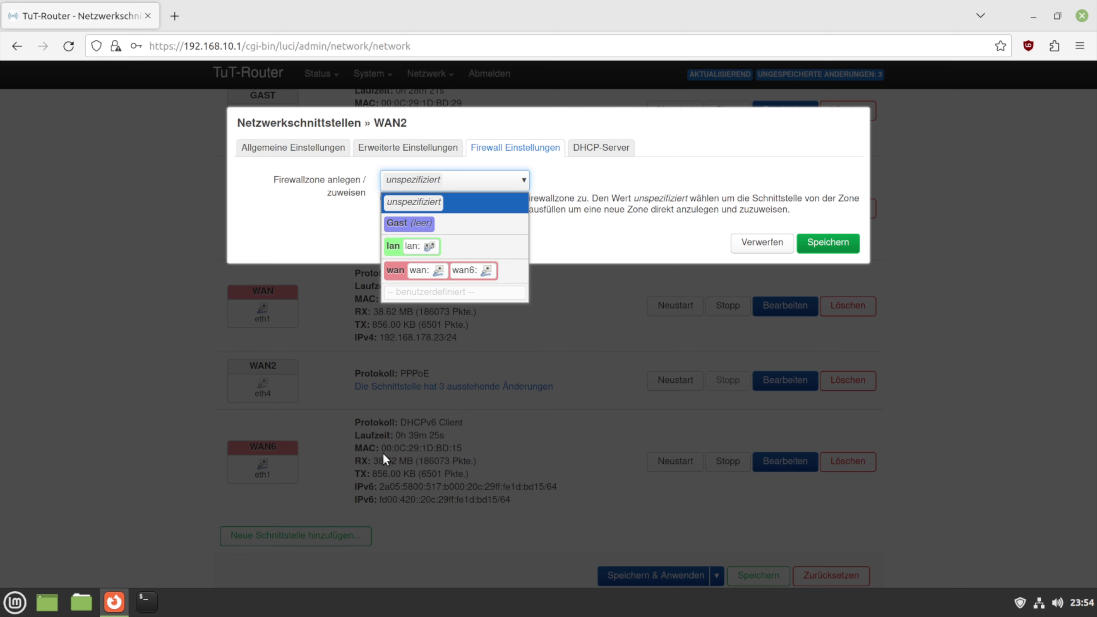
click(508, 270)
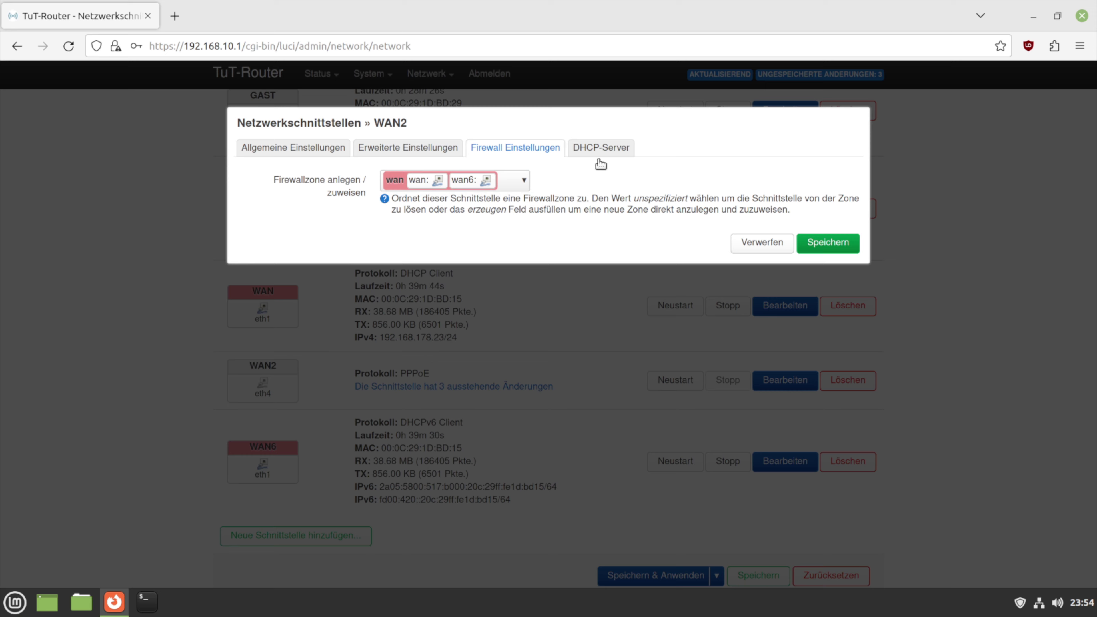
click(605, 149)
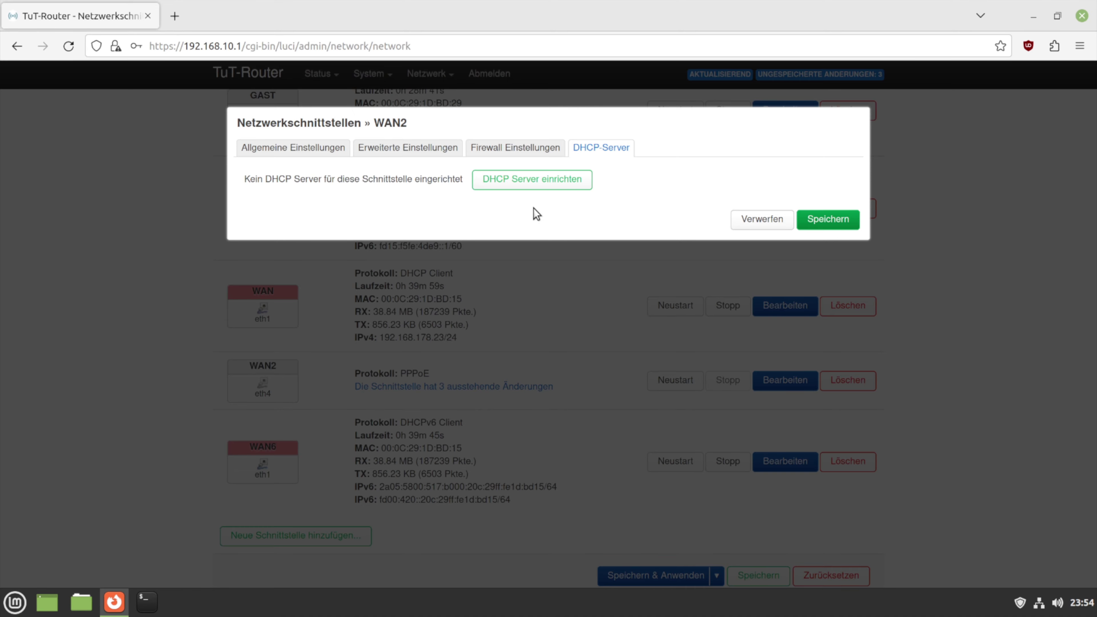
Save WAN2, decline Firefox's offer to store the login, and apply pending changes
click(822, 224)
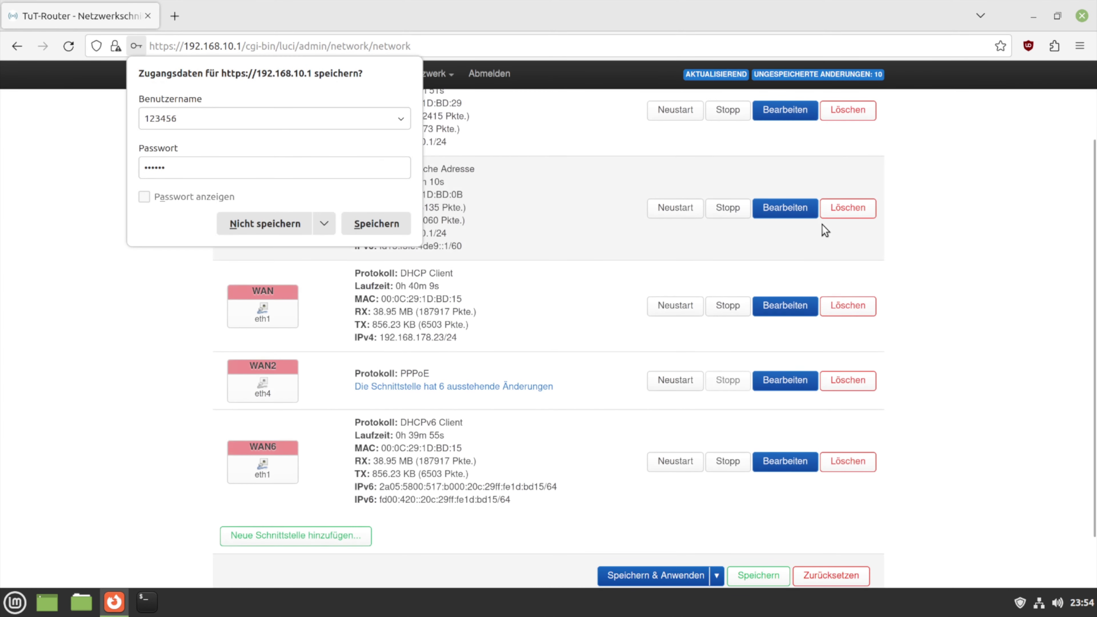
click(281, 222)
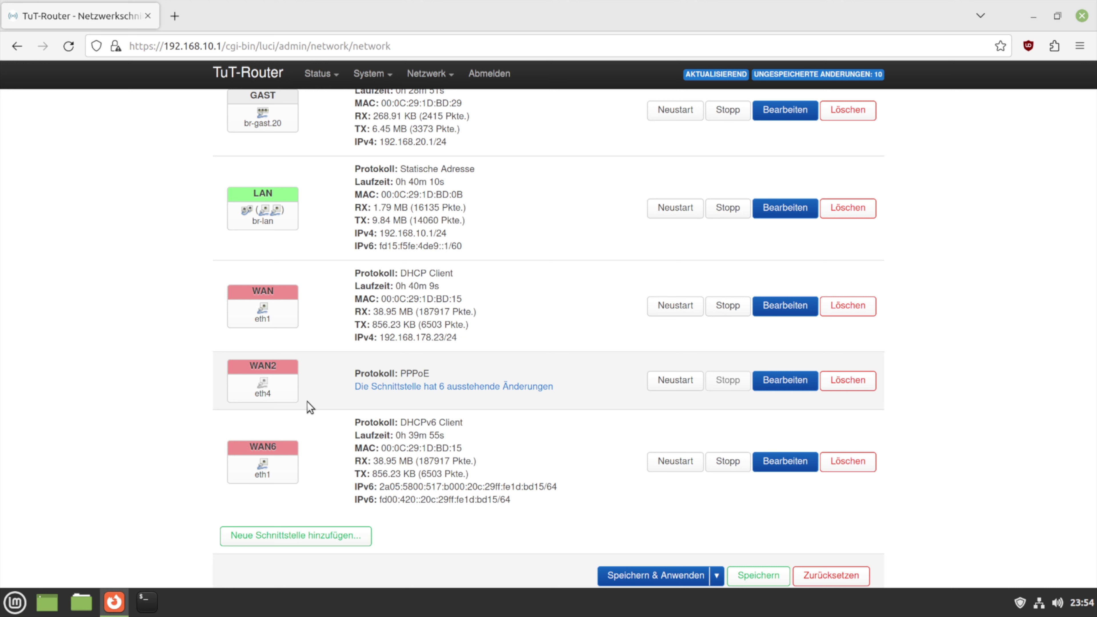
click(649, 577)
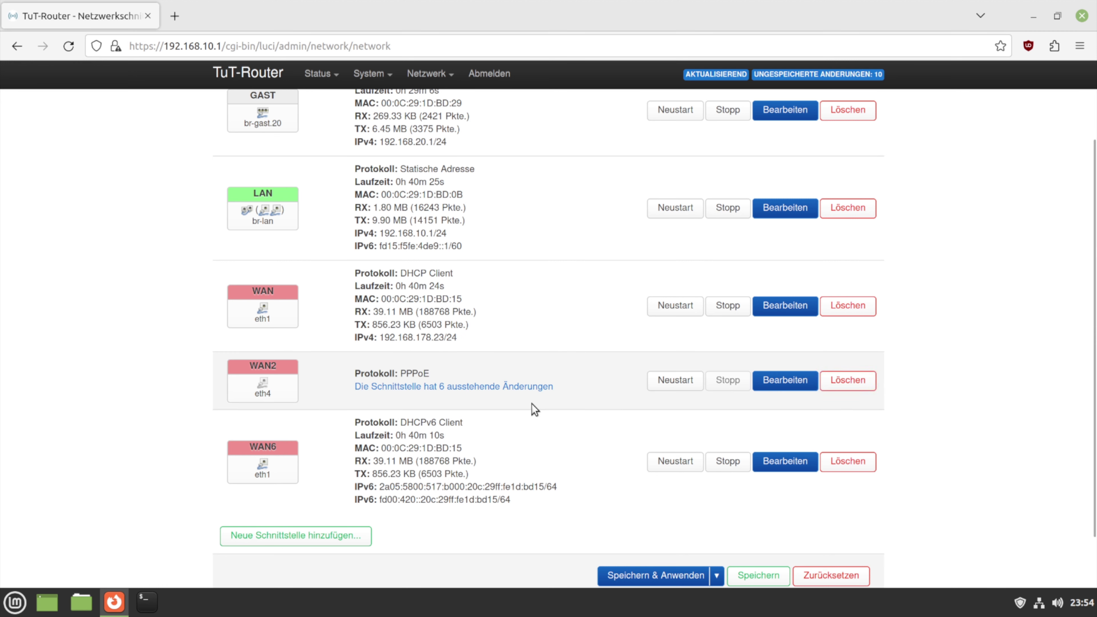
Delete the PPPoE WAN2 and recreate WAN2 as a DHCP Client on eth4
click(837, 393)
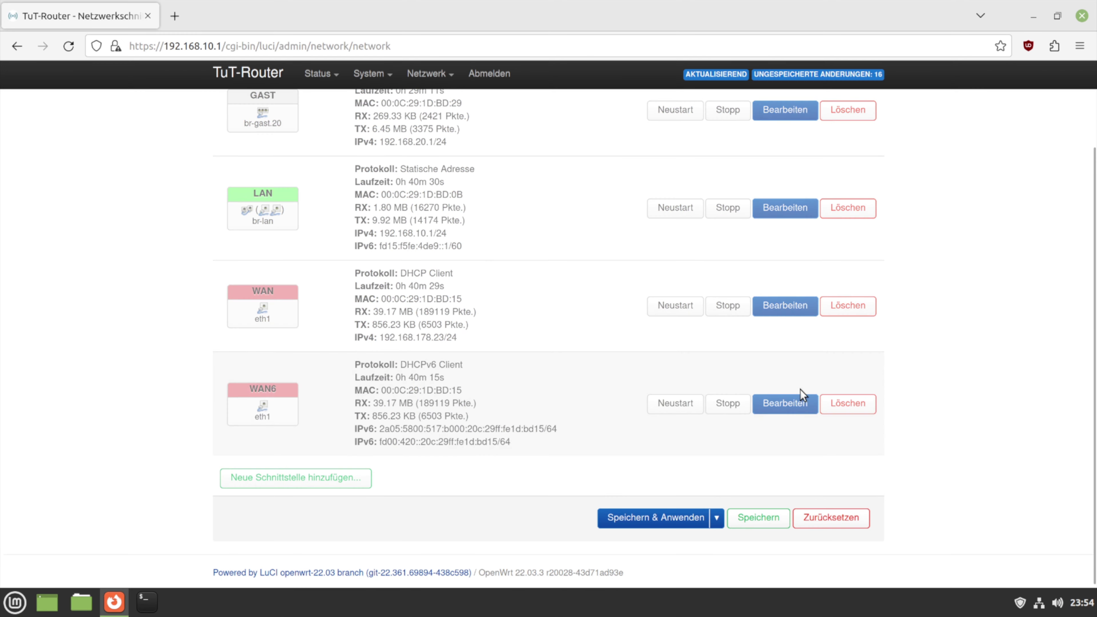
click(362, 485)
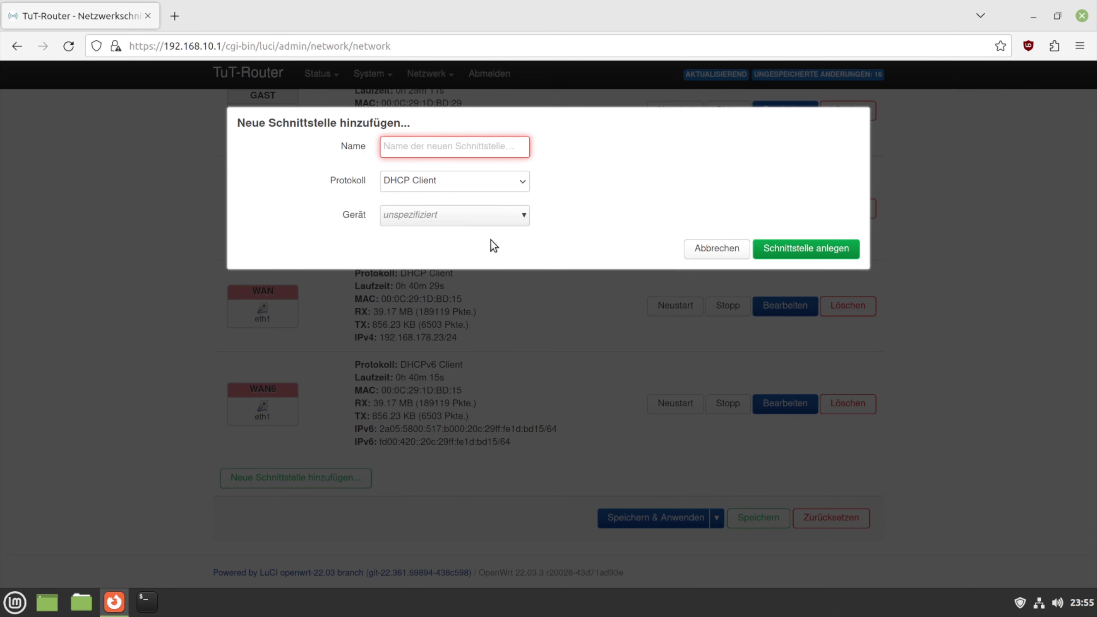
text(WAN2)
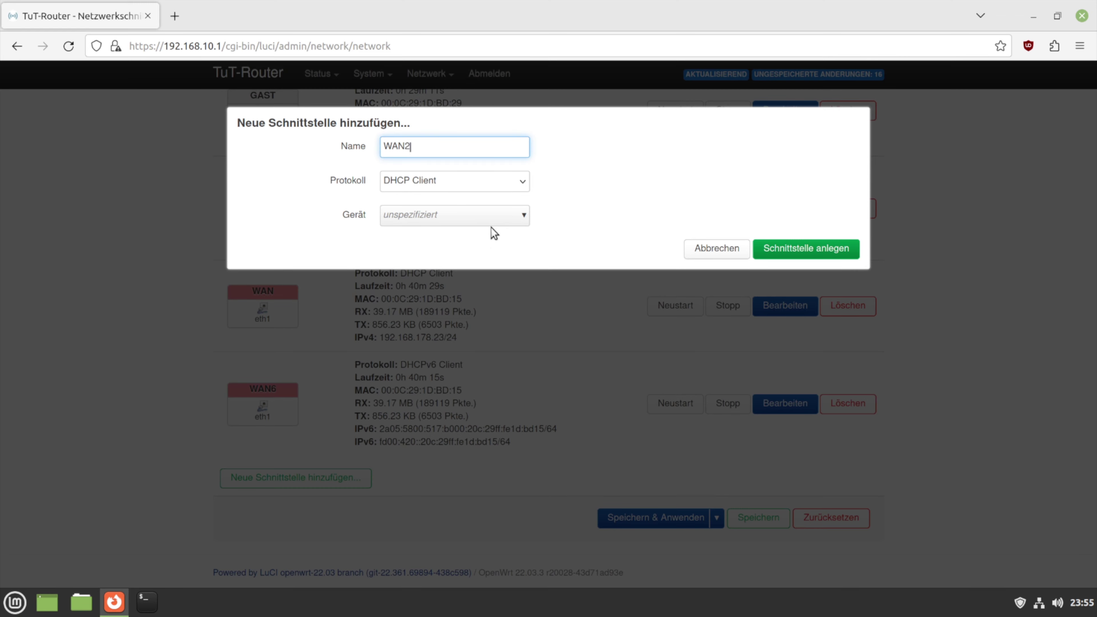
click(521, 185)
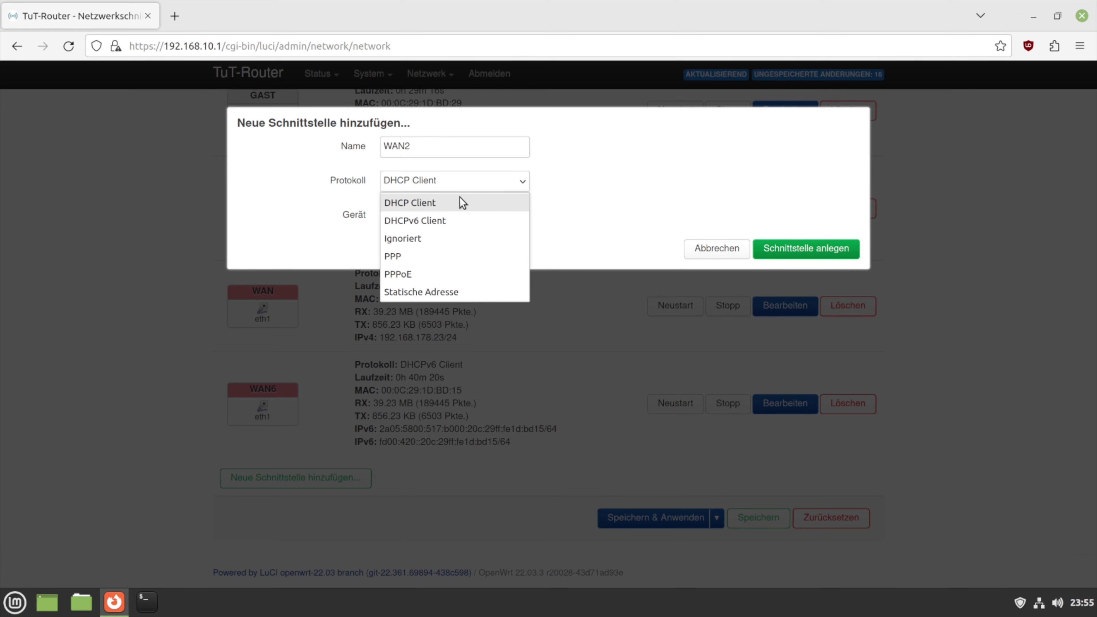
click(502, 202)
click(512, 218)
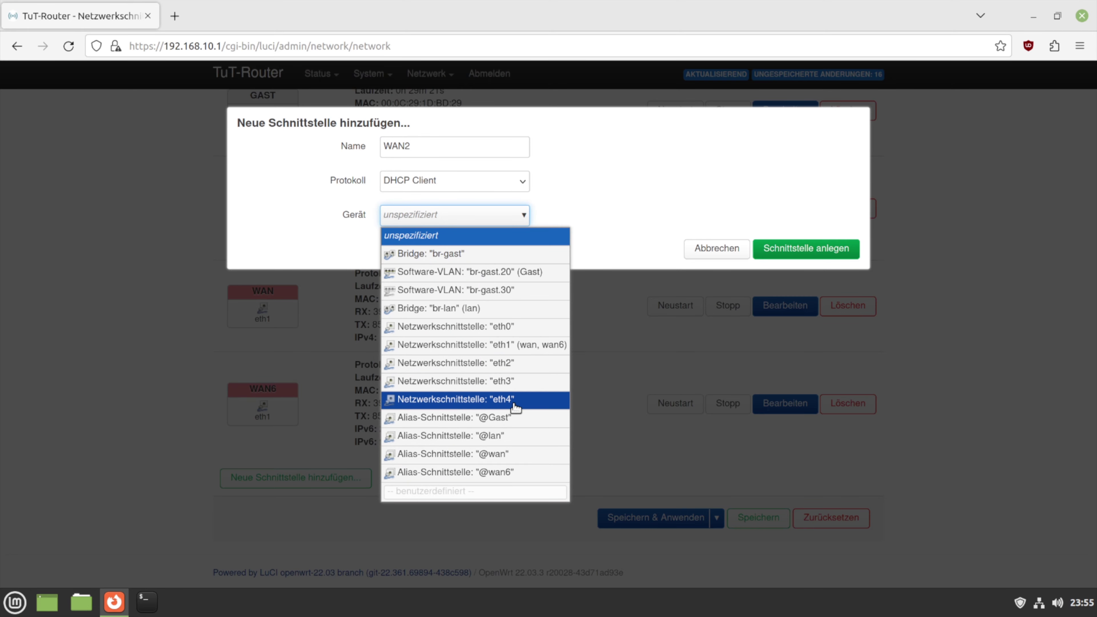
click(512, 400)
click(788, 248)
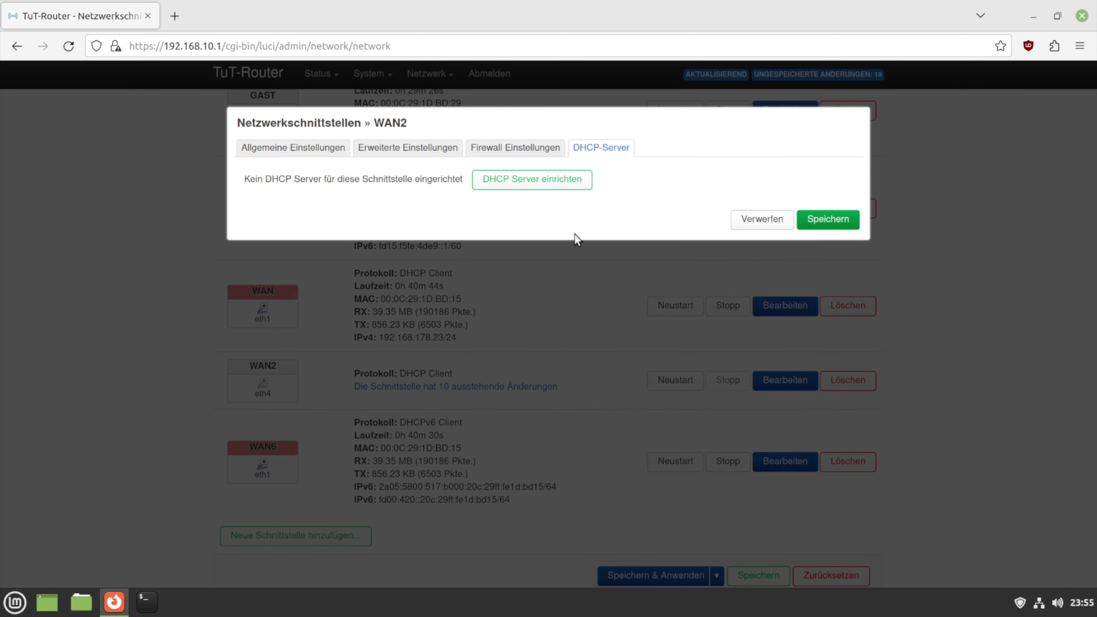
Look over WAN2's advanced settings, then bring up its firewall zone choices
click(441, 149)
scroll(443, 352, down, 5)
scroll(443, 350, up, 5)
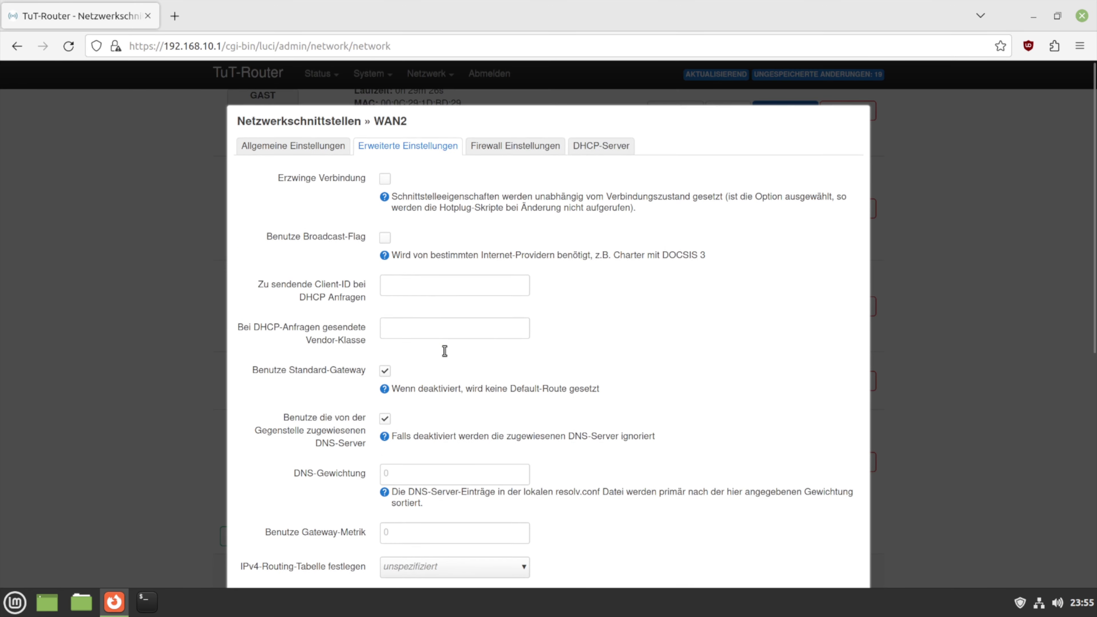
scroll(570, 233, down, 4)
scroll(561, 220, up, 4)
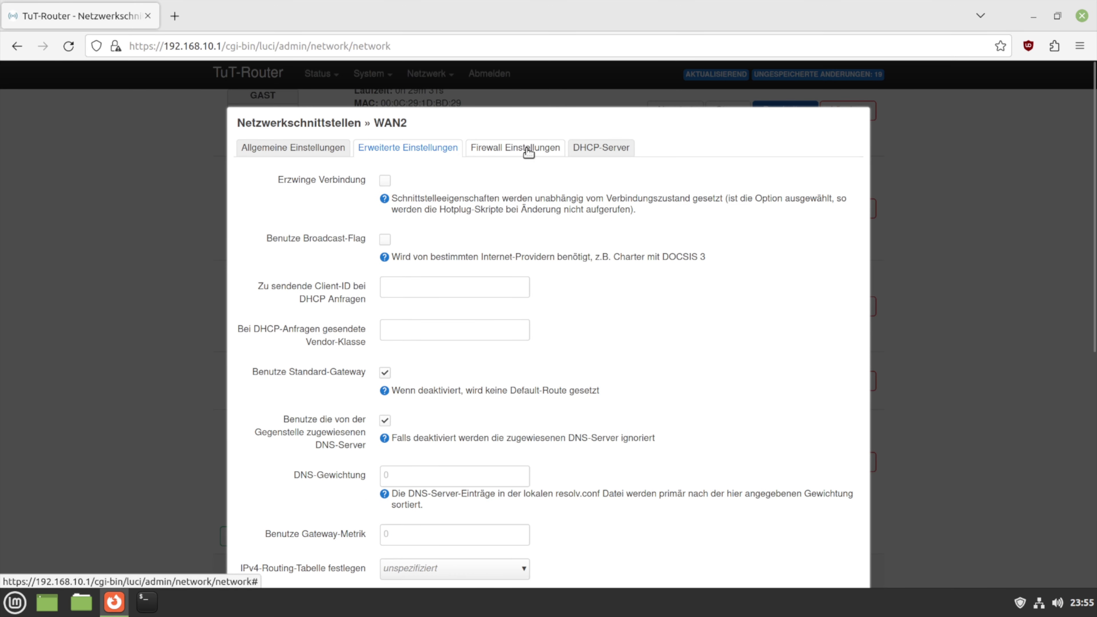
click(525, 149)
click(484, 182)
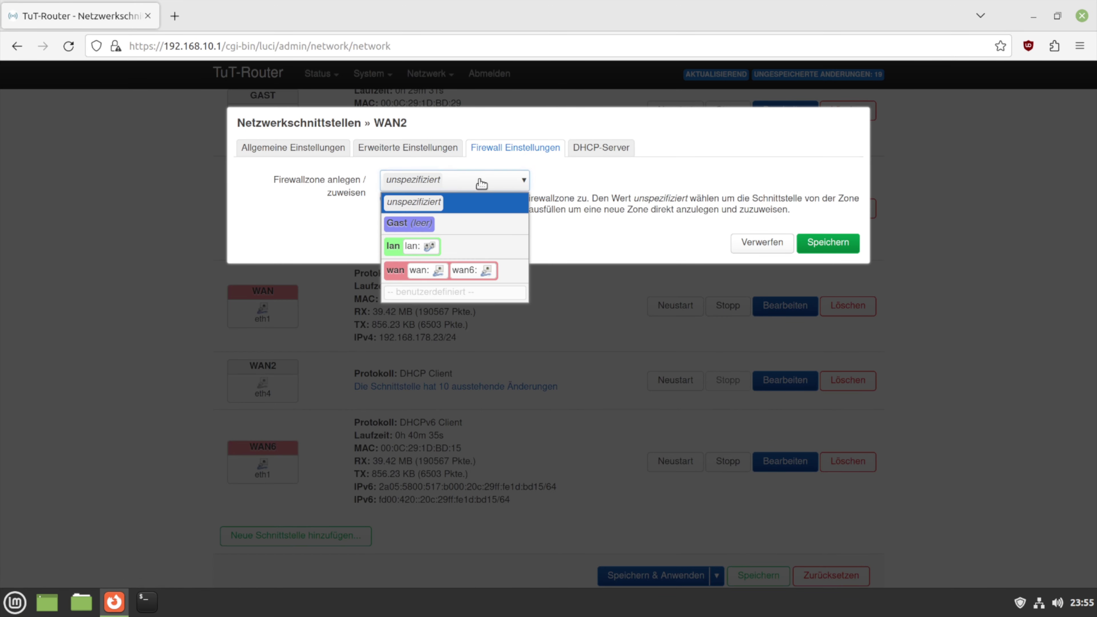
Assign WAN2 to the wan zone, save and apply, then confirm IPv4 192.168.220.128/24
click(510, 279)
click(823, 254)
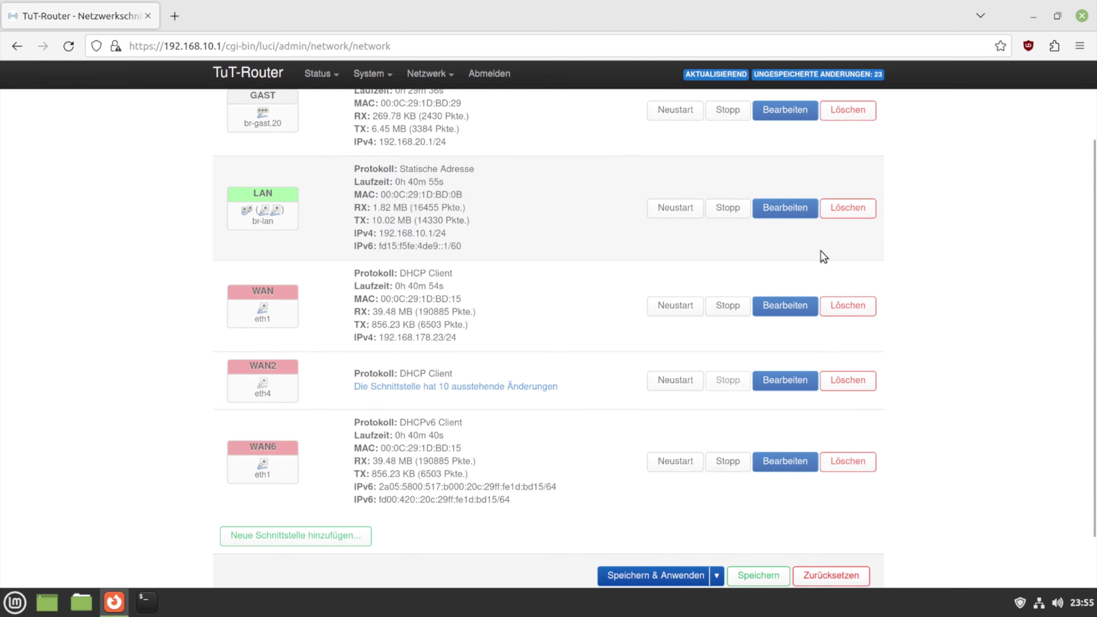
click(621, 576)
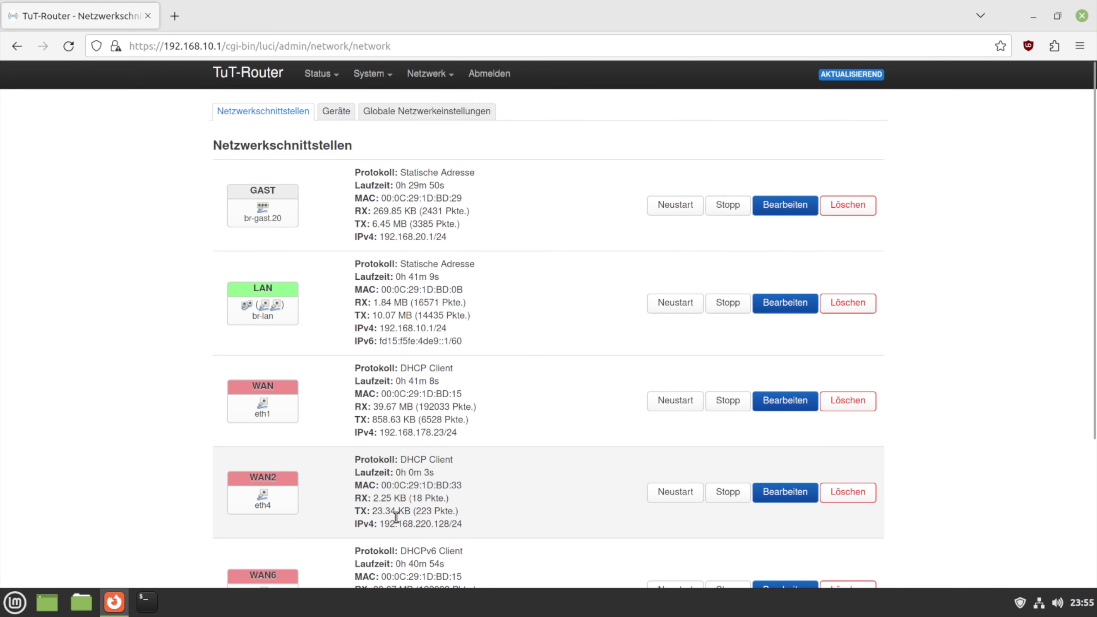
scroll(453, 517, down, 3)
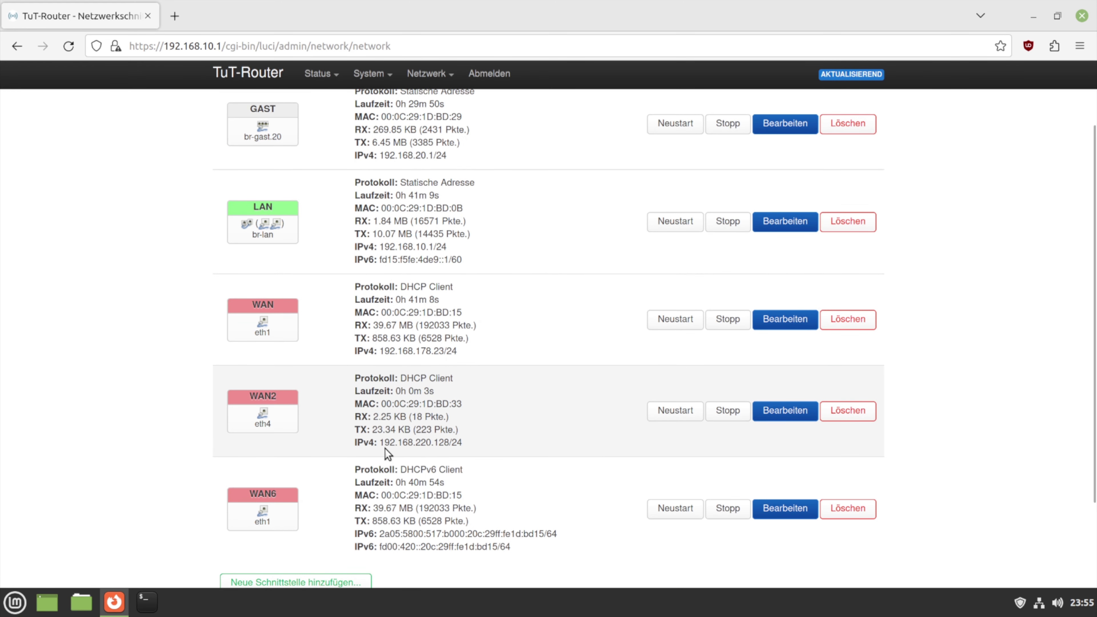
drag(358, 442, 458, 441)
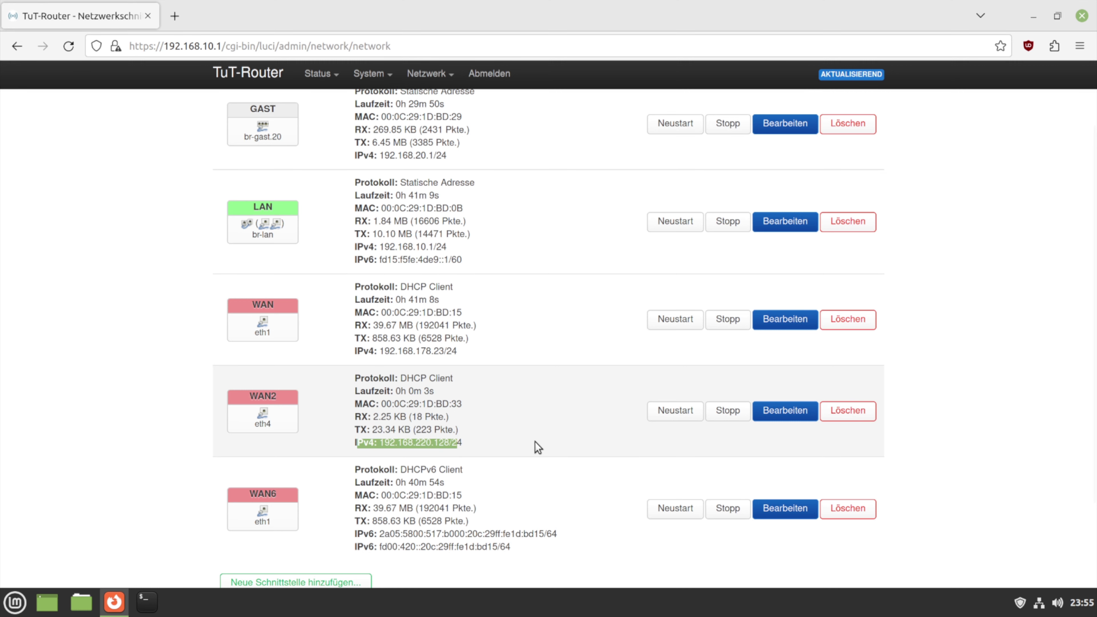
scroll(535, 442, down, 2)
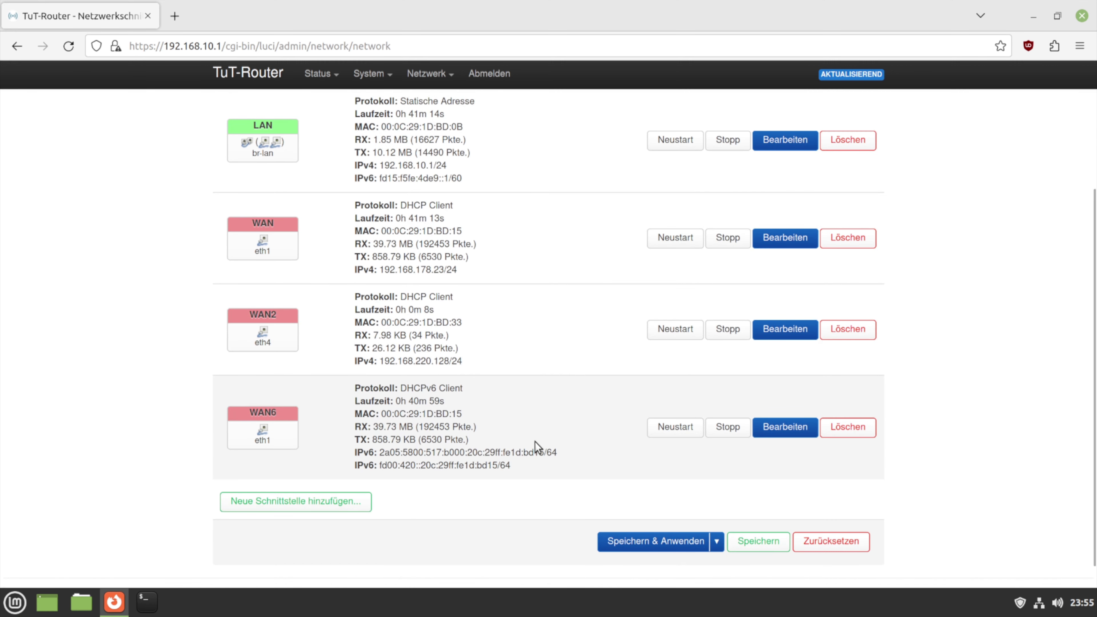
click(332, 507)
click(496, 180)
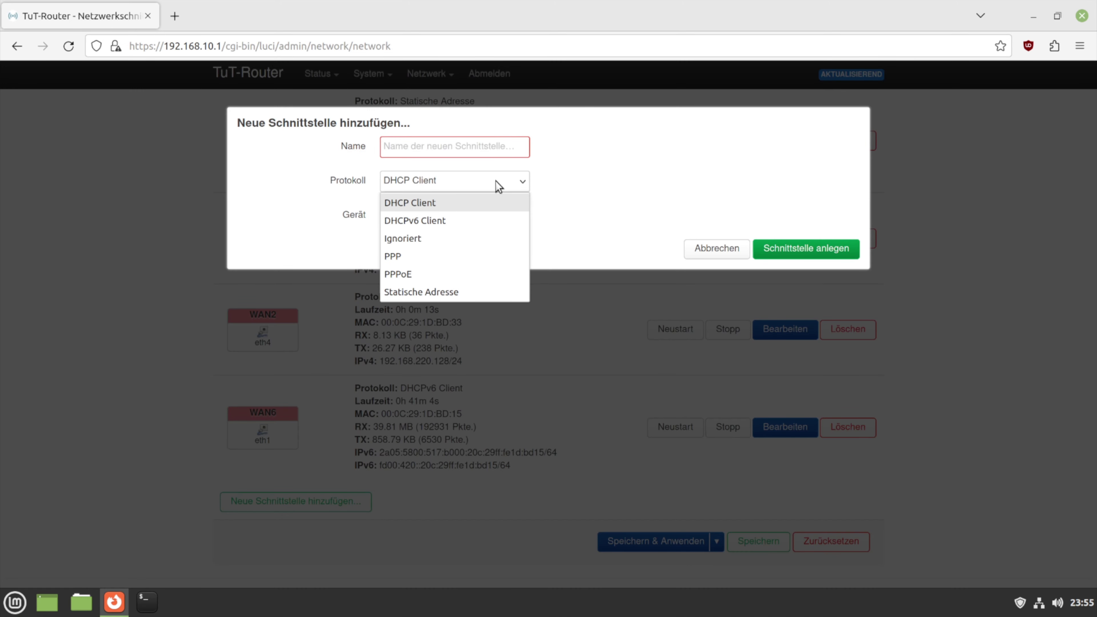
click(469, 225)
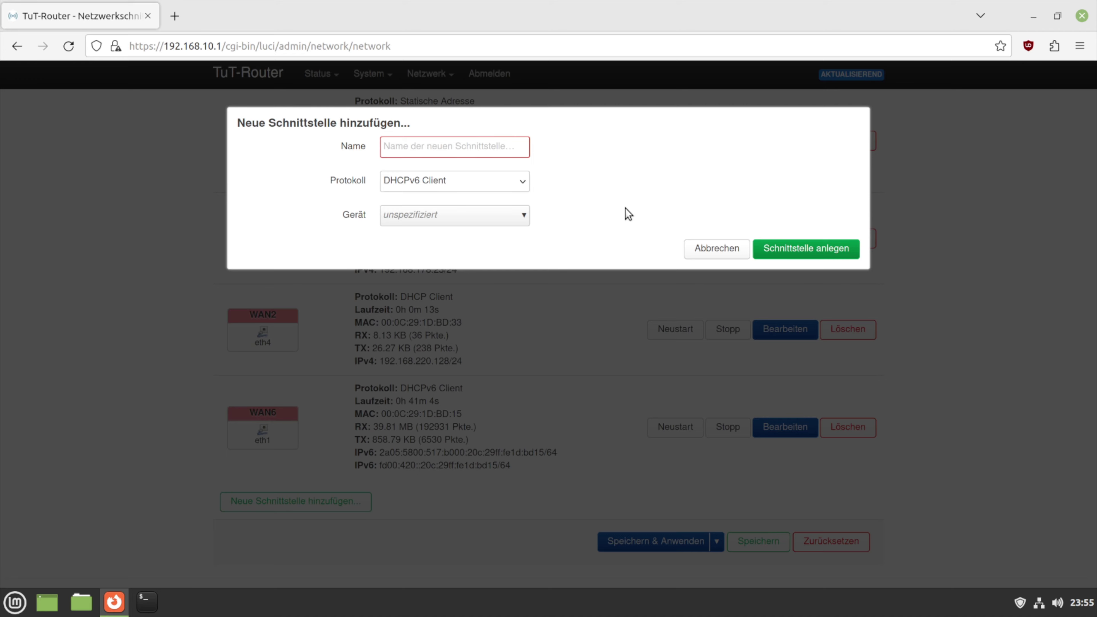
click(733, 259)
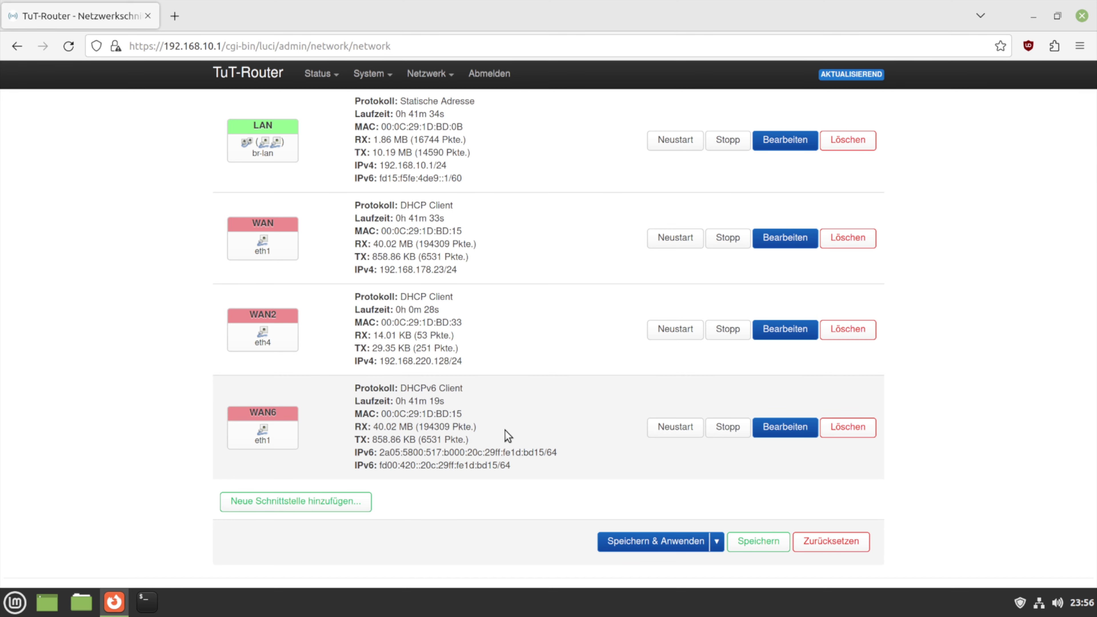
scroll(507, 435, up, 2)
mouse_move(449, 80)
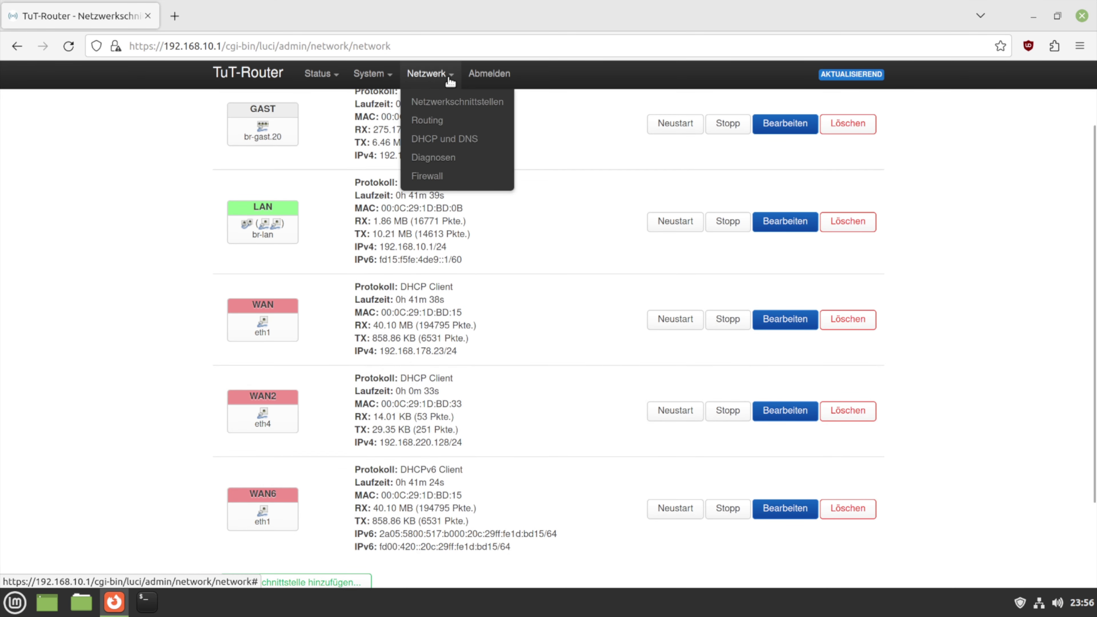
click(449, 183)
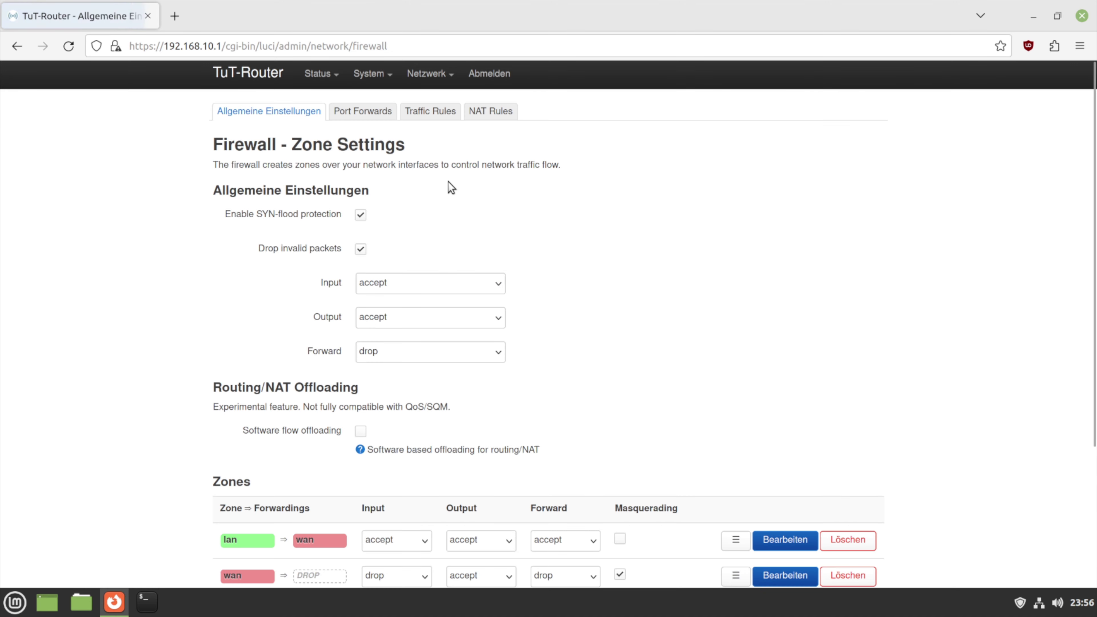
scroll(450, 190, down, 4)
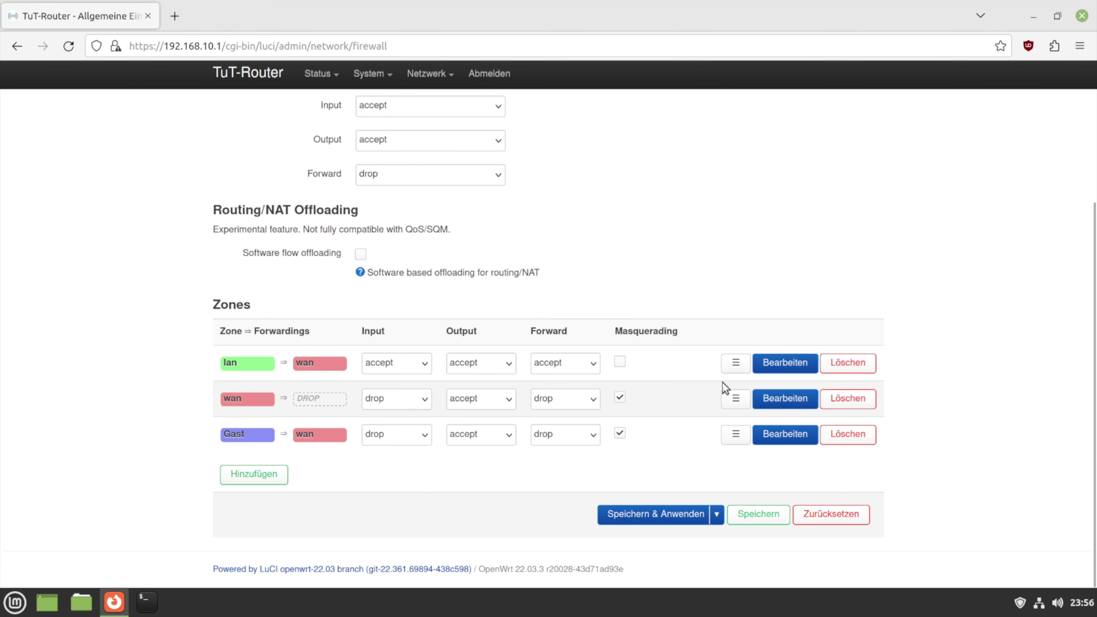
click(783, 364)
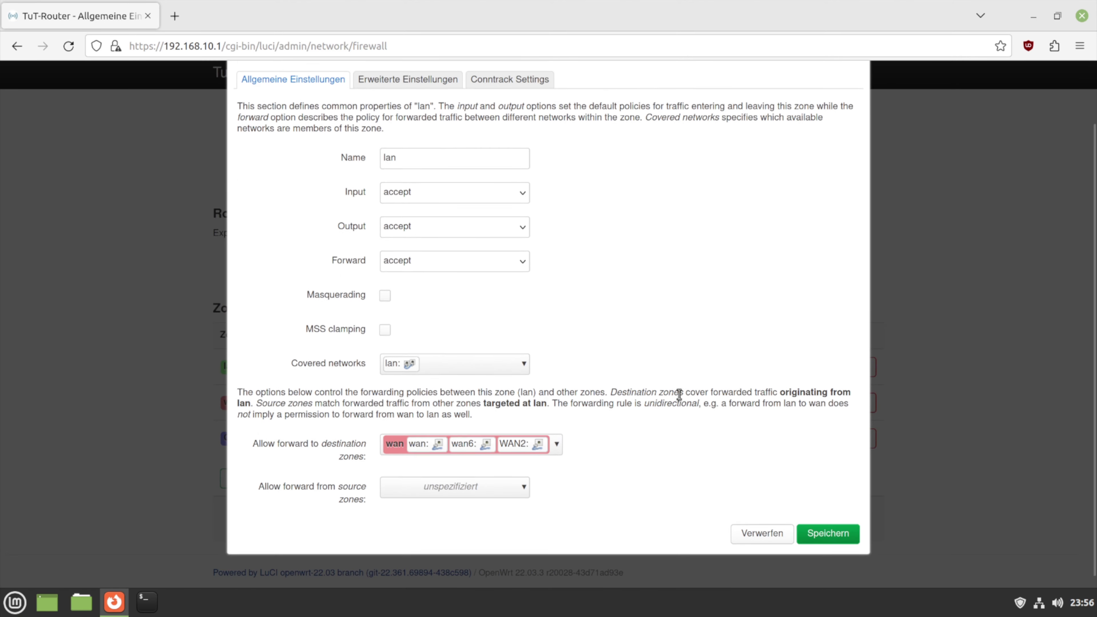
scroll(679, 394, down, 1)
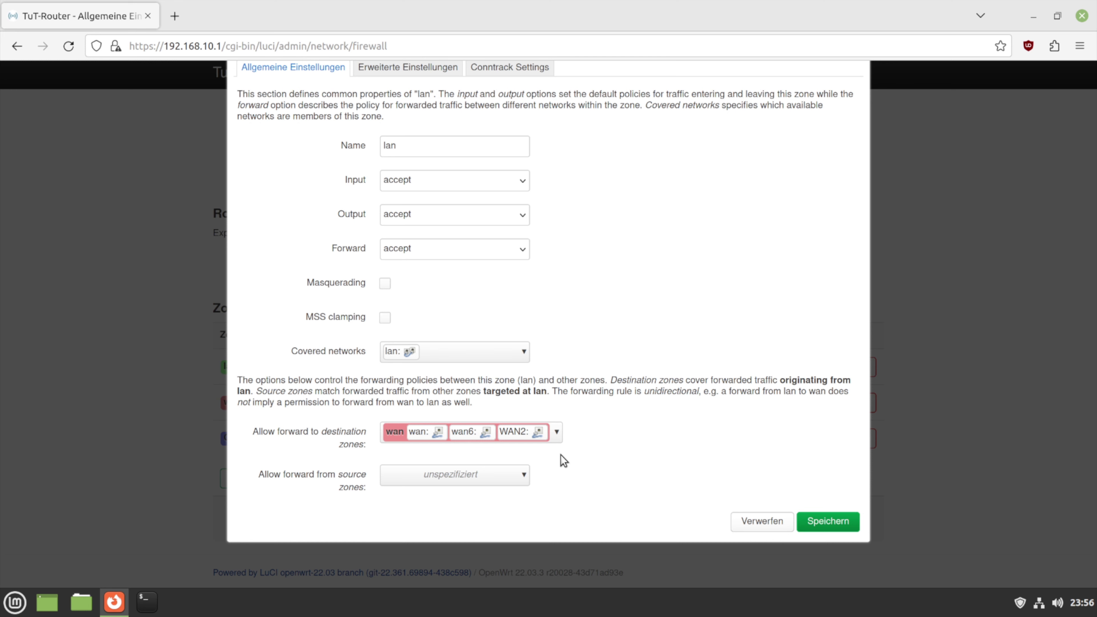
click(557, 433)
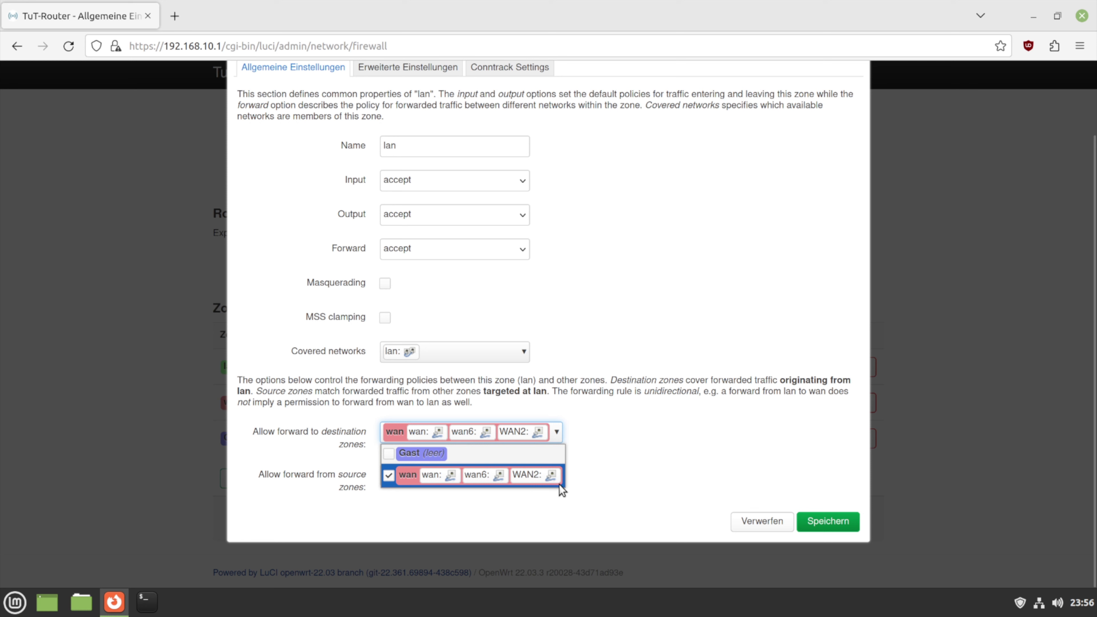
click(462, 479)
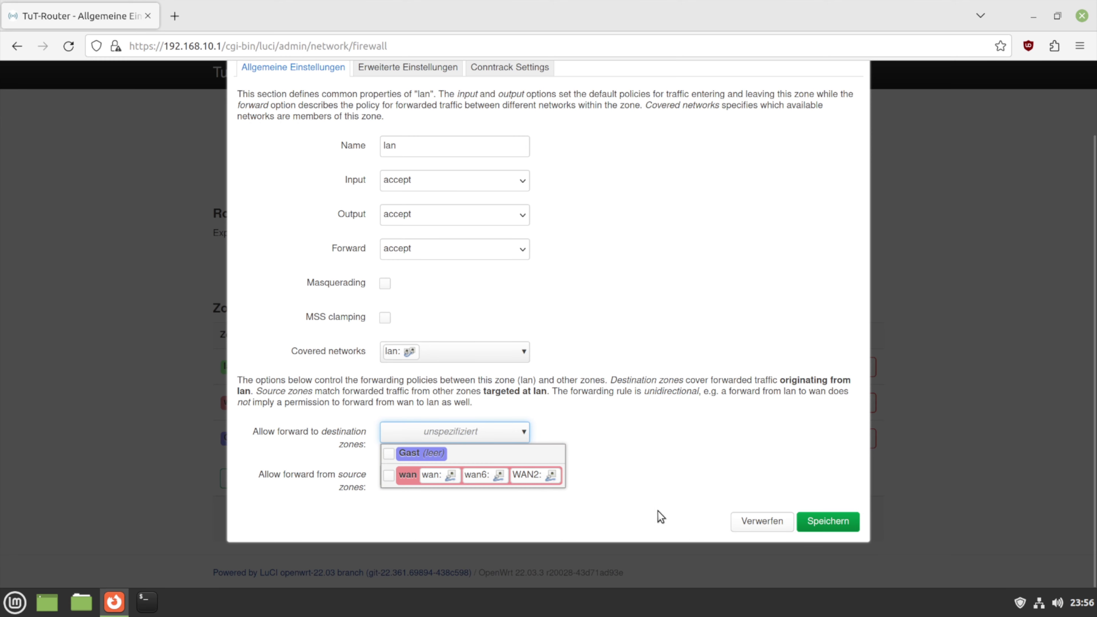
click(553, 478)
click(770, 523)
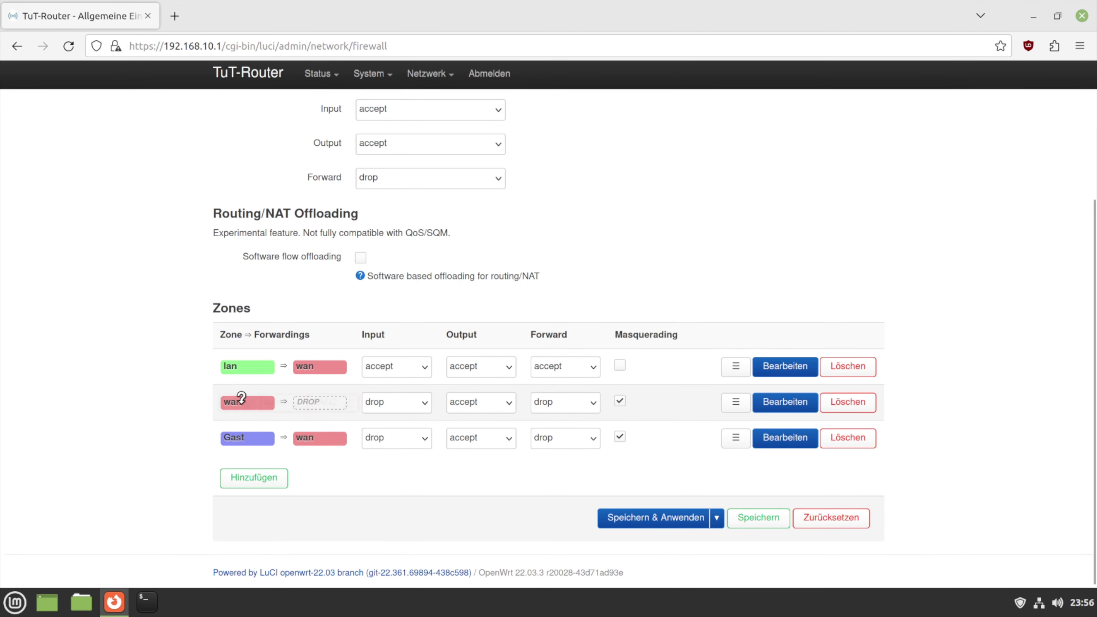
click(785, 402)
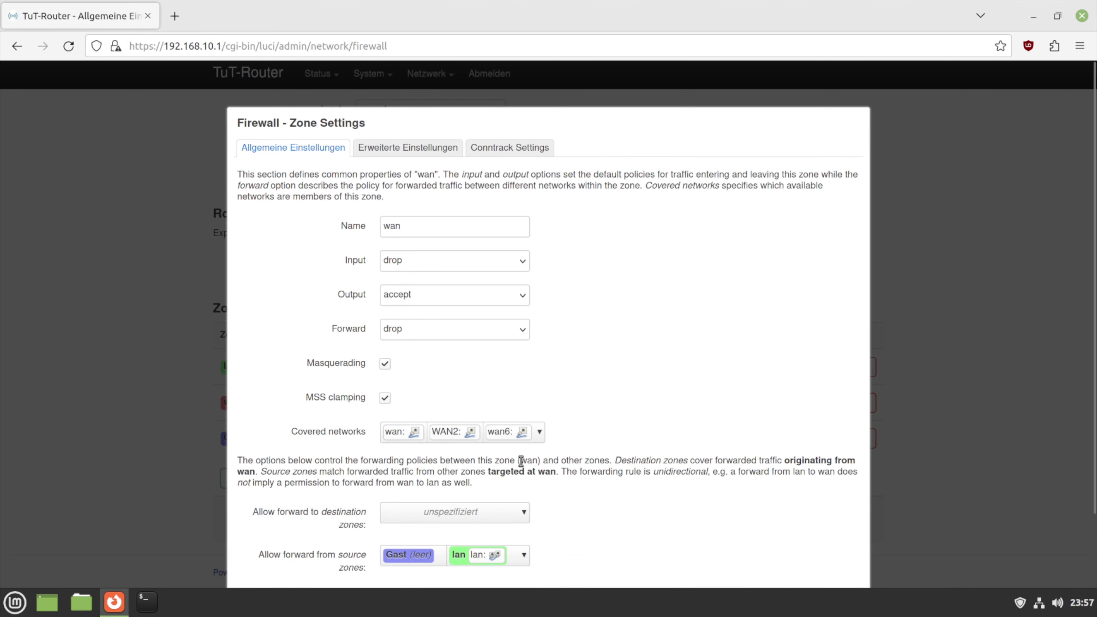
scroll(518, 462, down, 2)
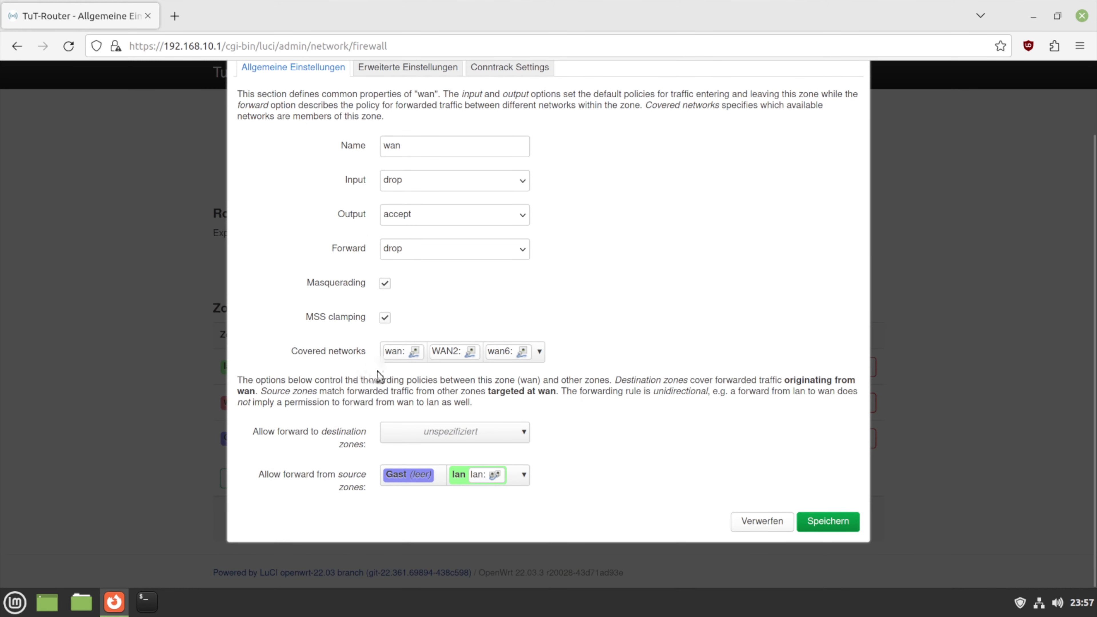
click(530, 355)
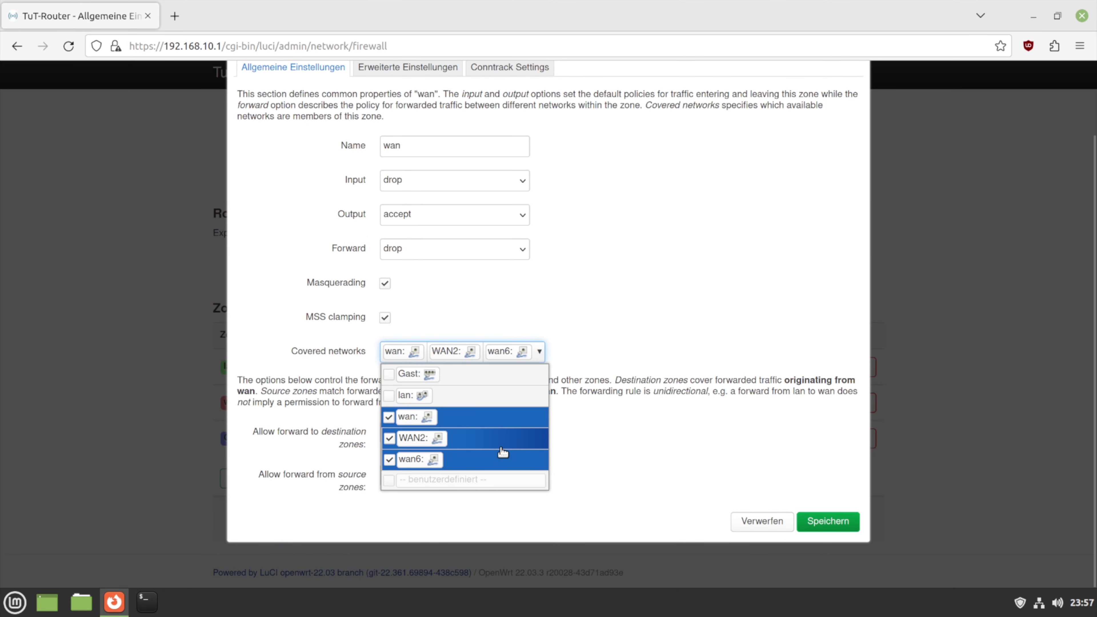
click(749, 521)
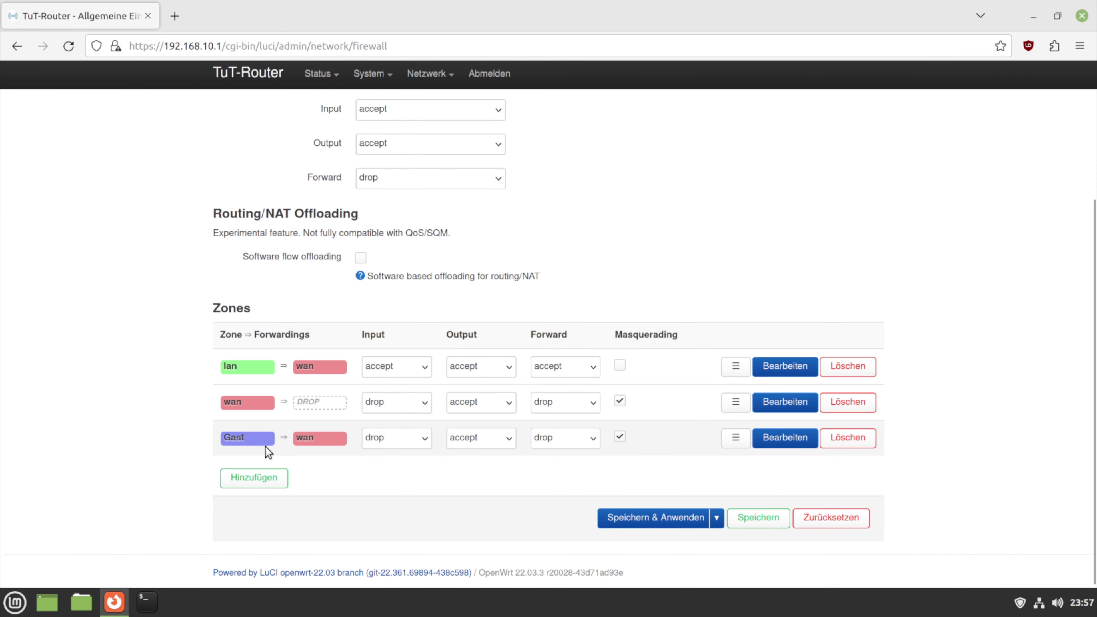
click(773, 439)
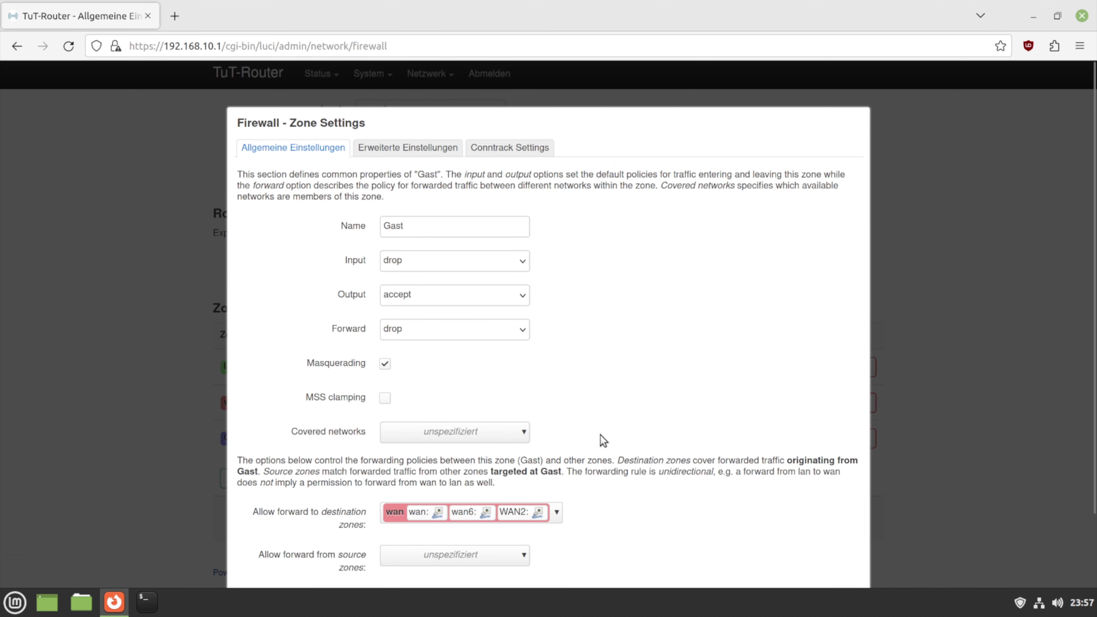
scroll(561, 435, down, 2)
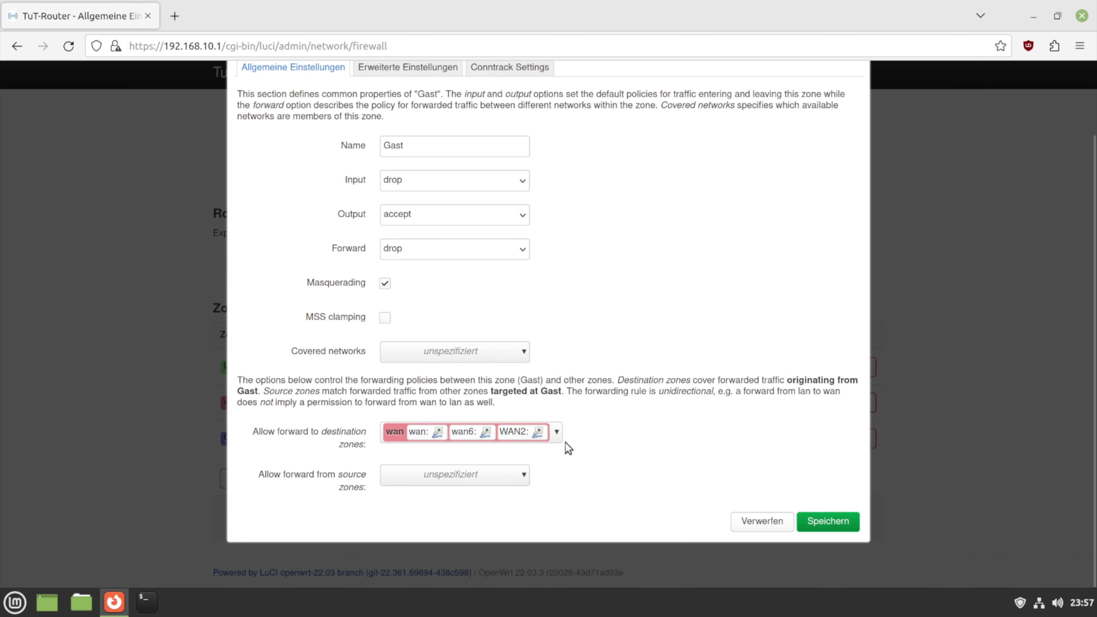
click(771, 524)
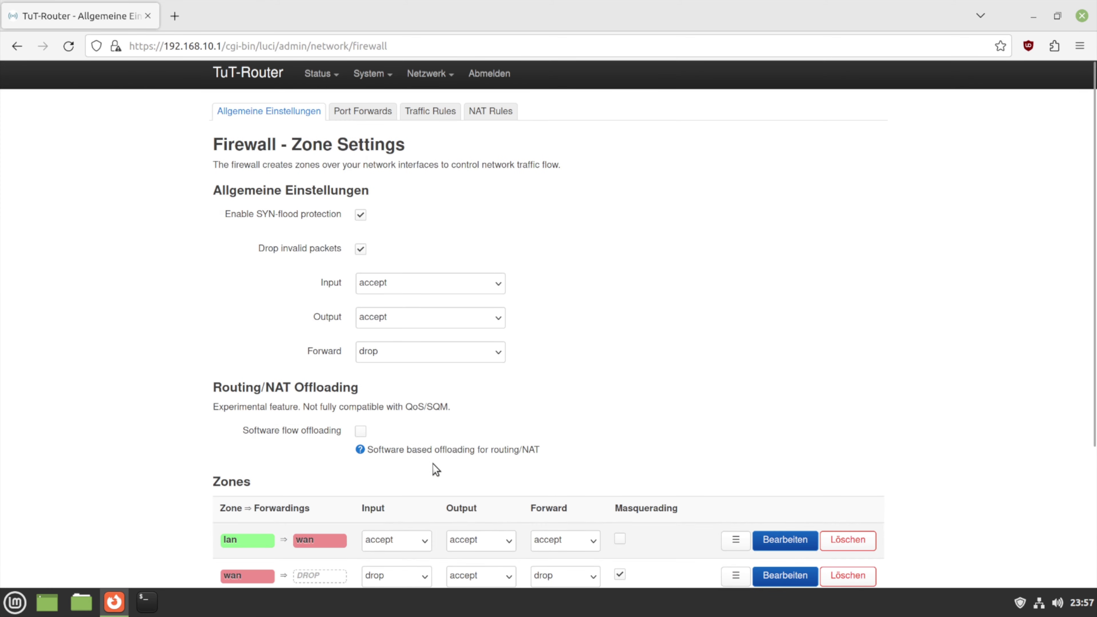
Inspect the Allow-DHCP-Renew rule (UDP from wan to port 68, accept) and discard without changes
click(430, 111)
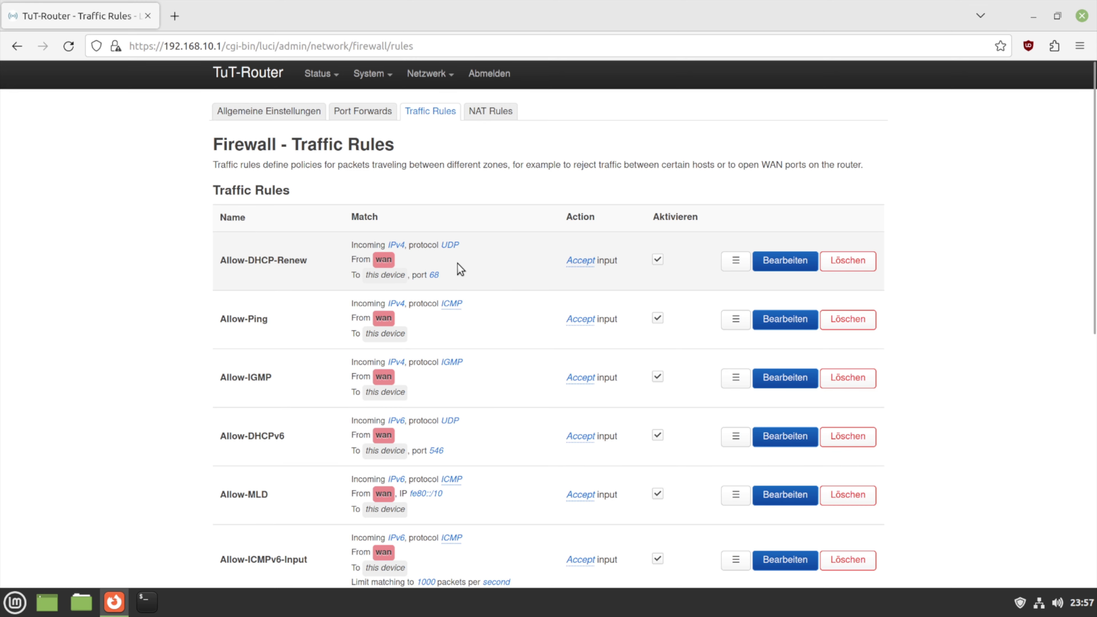
click(298, 111)
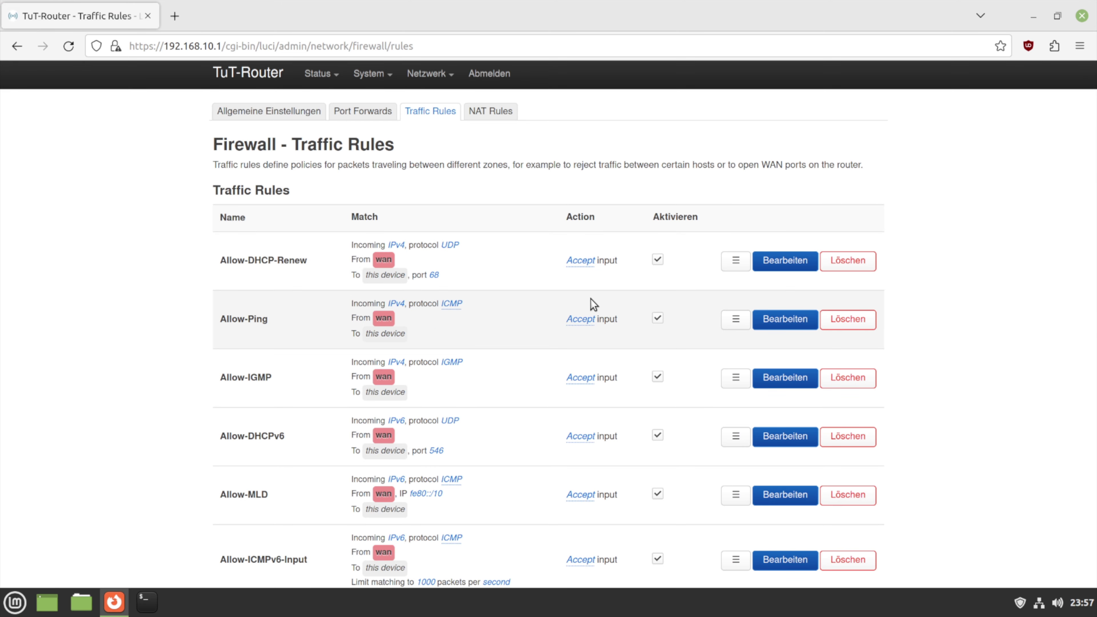
click(770, 270)
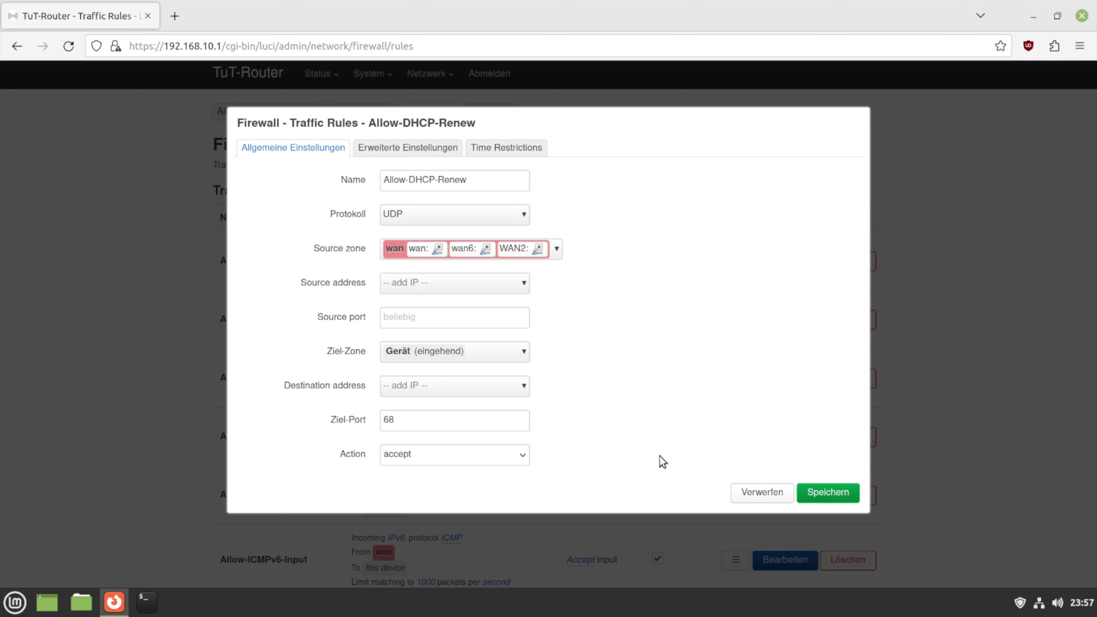
click(734, 497)
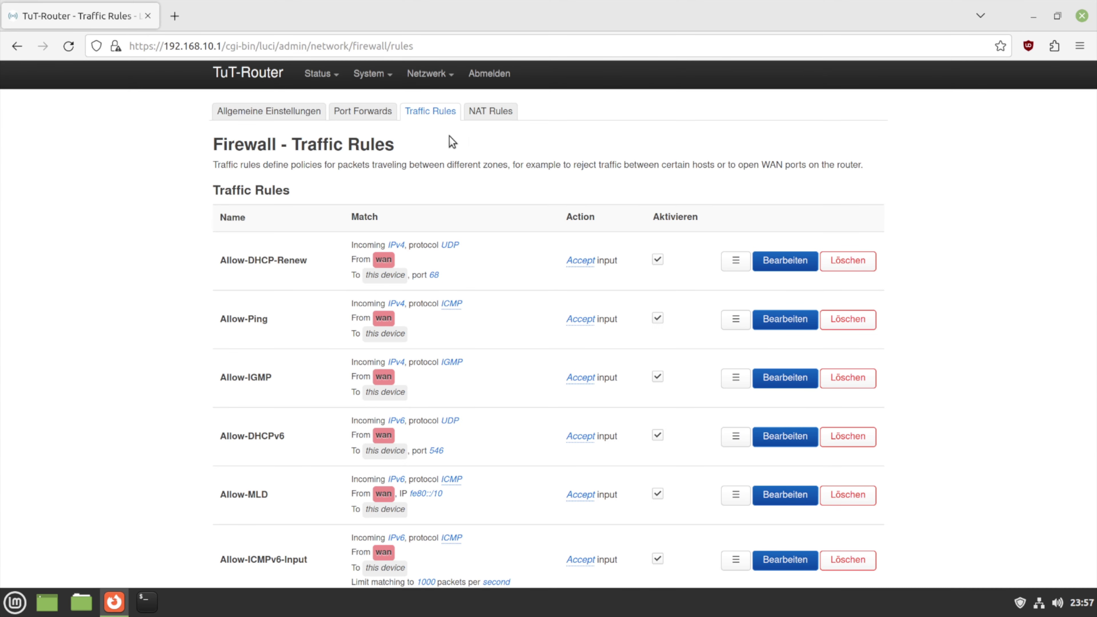
Look over the firewall NAT rules and the general zone settings
click(493, 112)
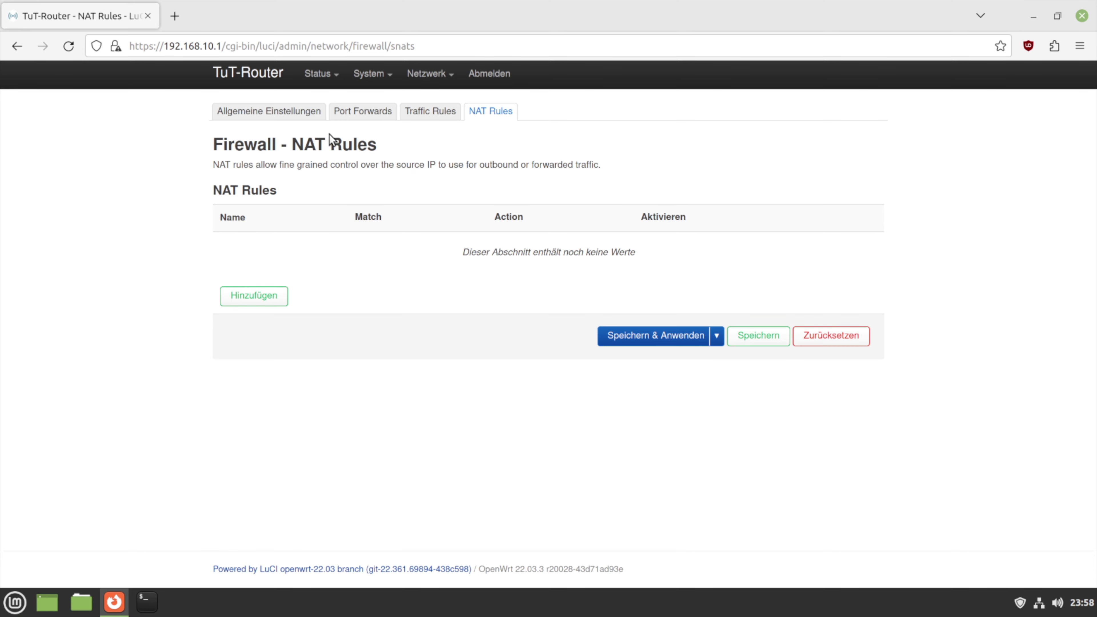
click(311, 110)
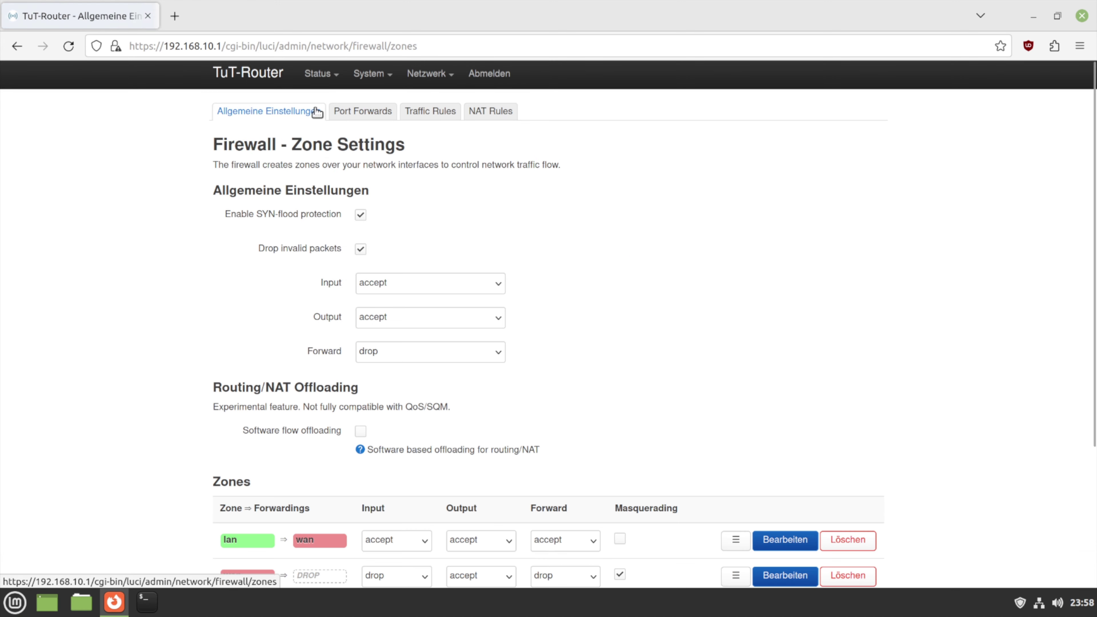
scroll(431, 289, down, 4)
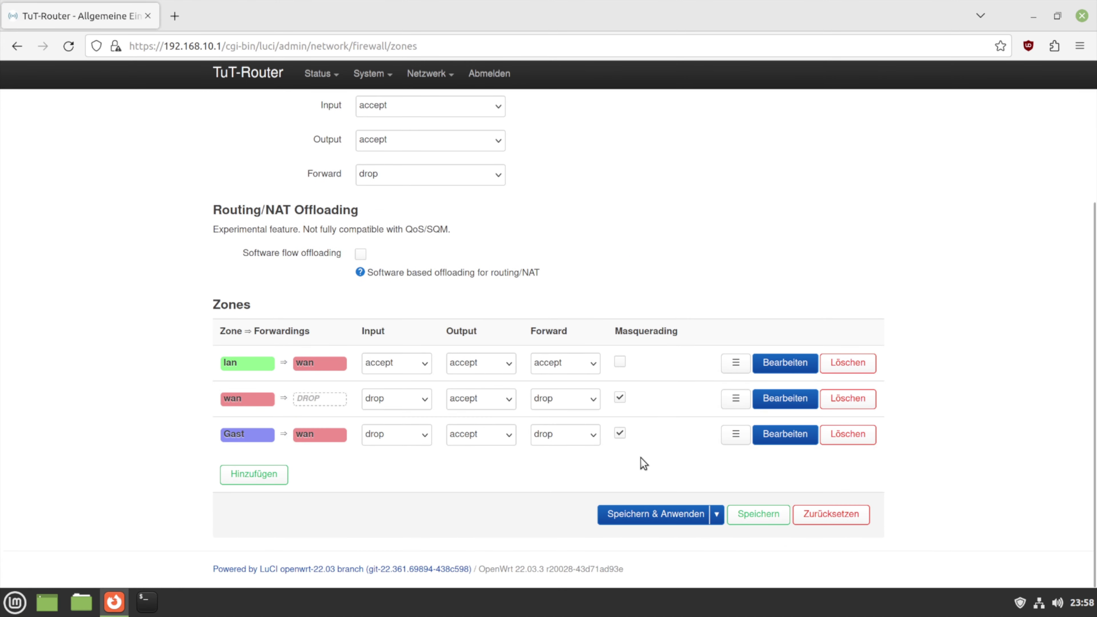
scroll(642, 449, up, 4)
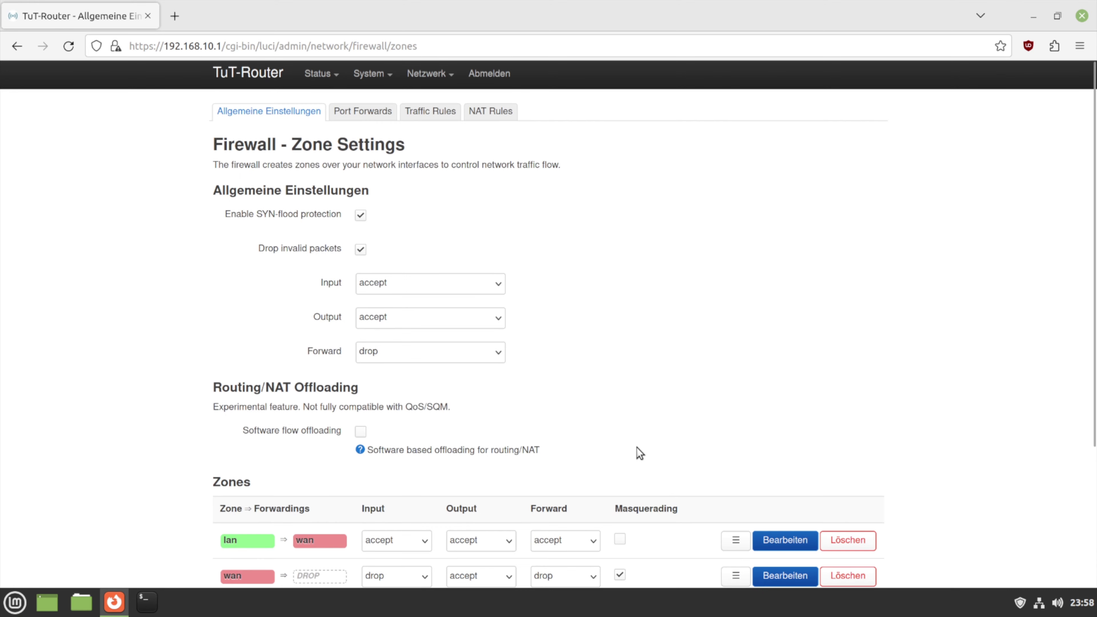
Return to Netzwerkschnittstellen and find WAN2 up on eth4 at 192.168.220.128/24
mouse_move(429, 87)
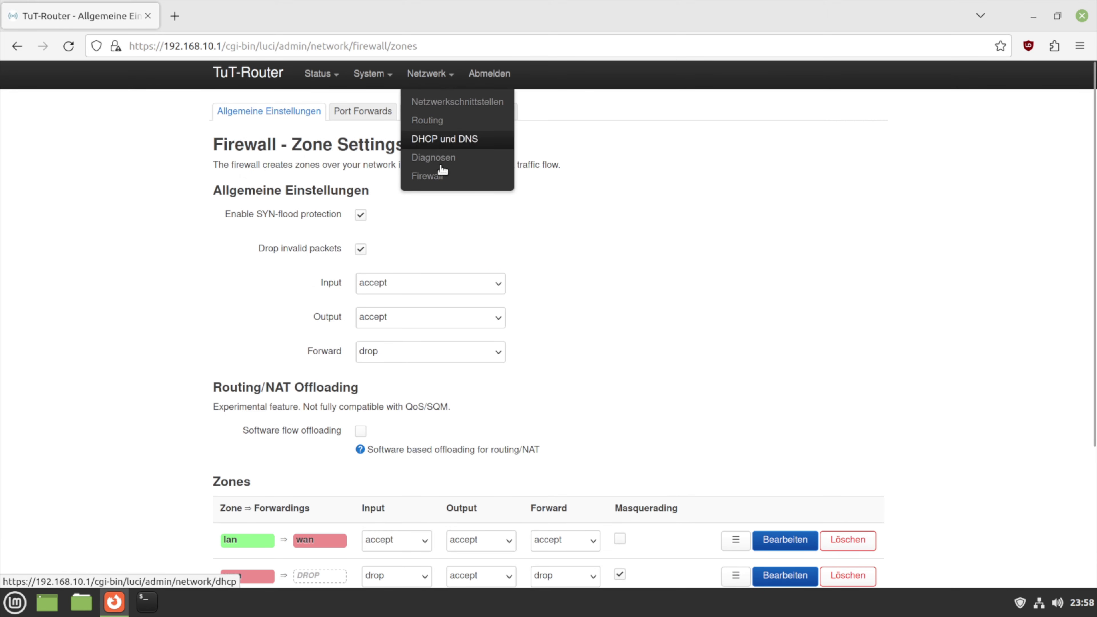
click(447, 103)
scroll(454, 352, down, 4)
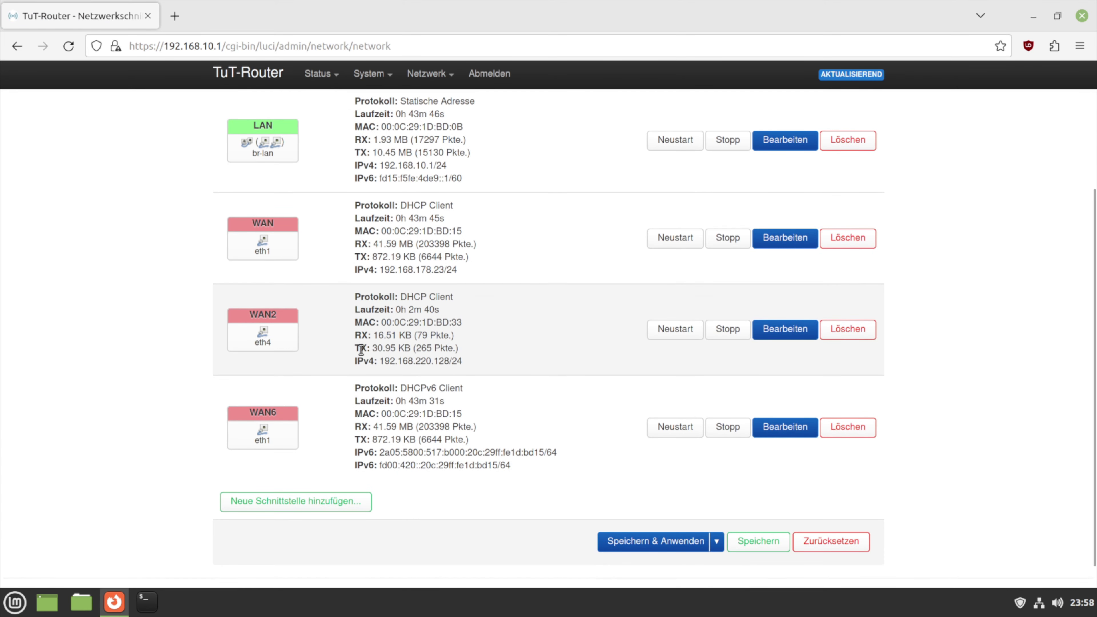